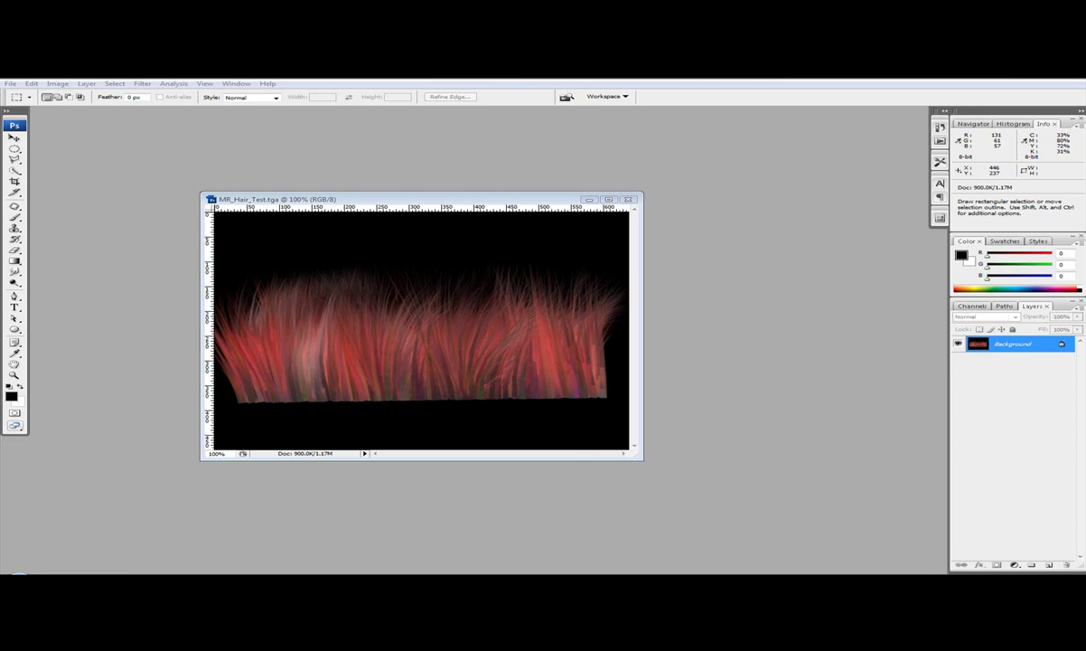
- Examine the hair image's Alpha 1 channel, then restore the RGB composite view and return to the layers
{"action": "left_click", "coordinate": [971, 306]}
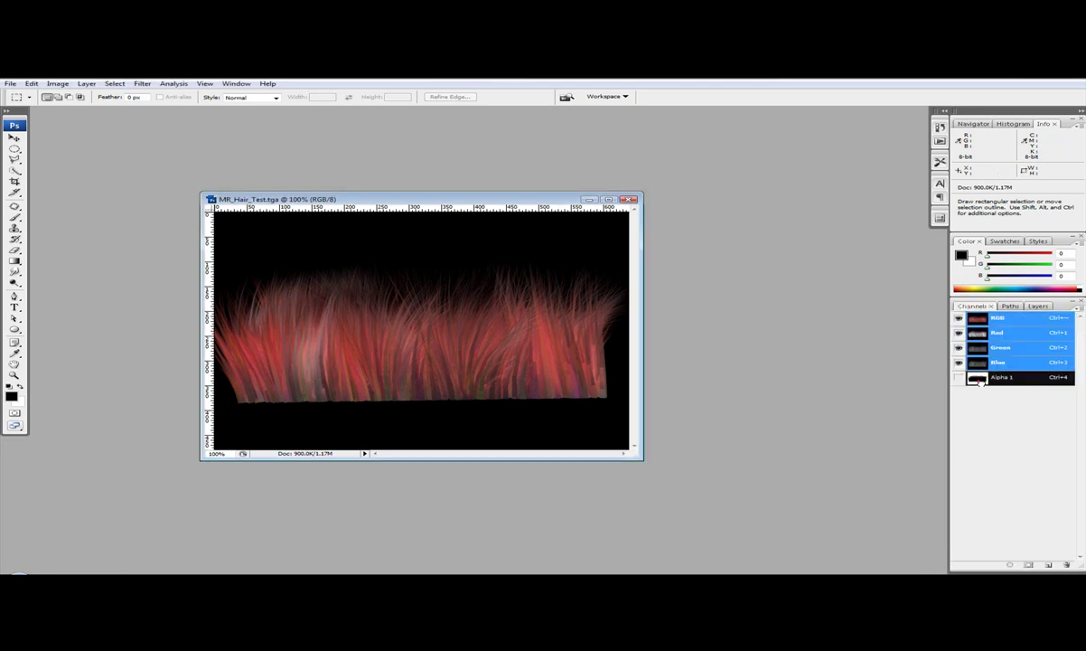
{"action": "left_click", "coordinate": [981, 378]}
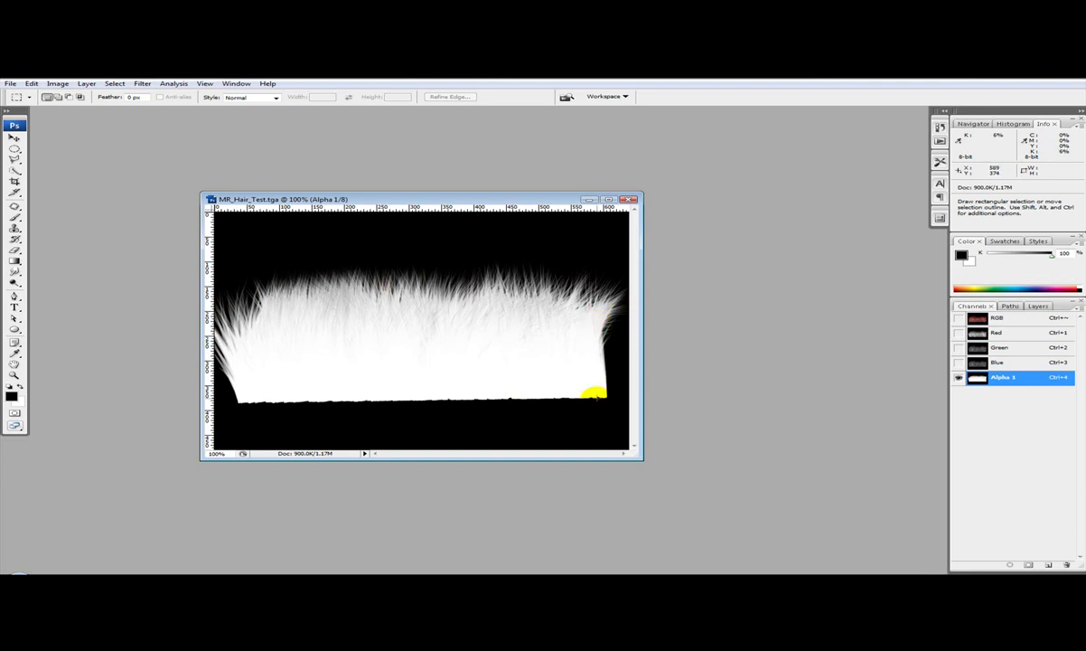
{"action": "left_click", "coordinate": [1034, 307]}
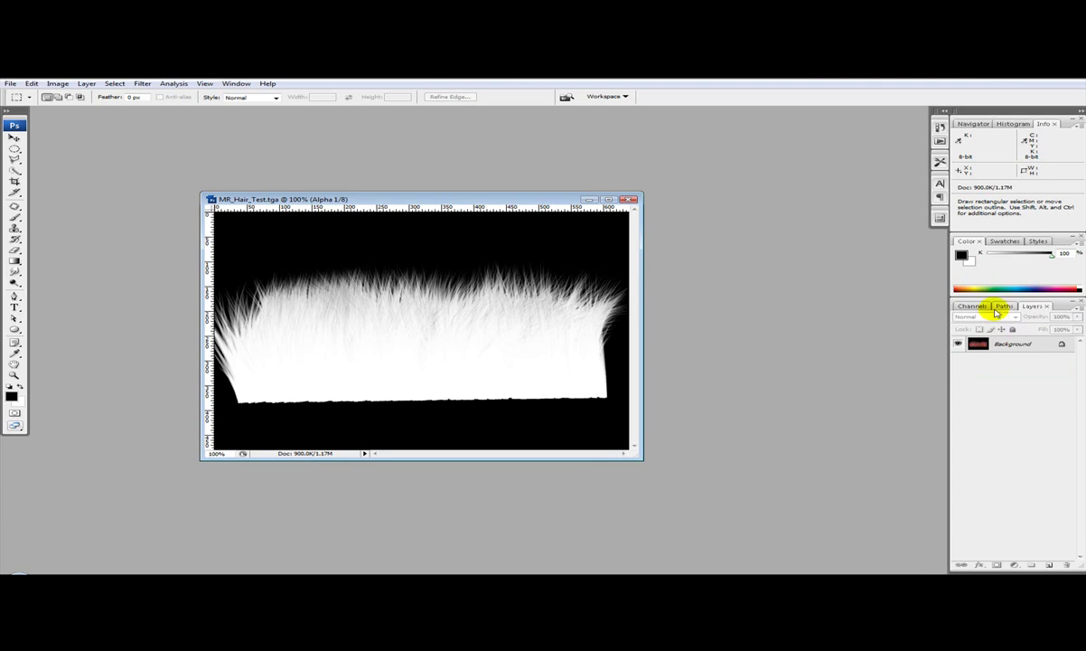
{"action": "left_click", "coordinate": [976, 308]}
{"action": "left_click", "coordinate": [994, 320]}
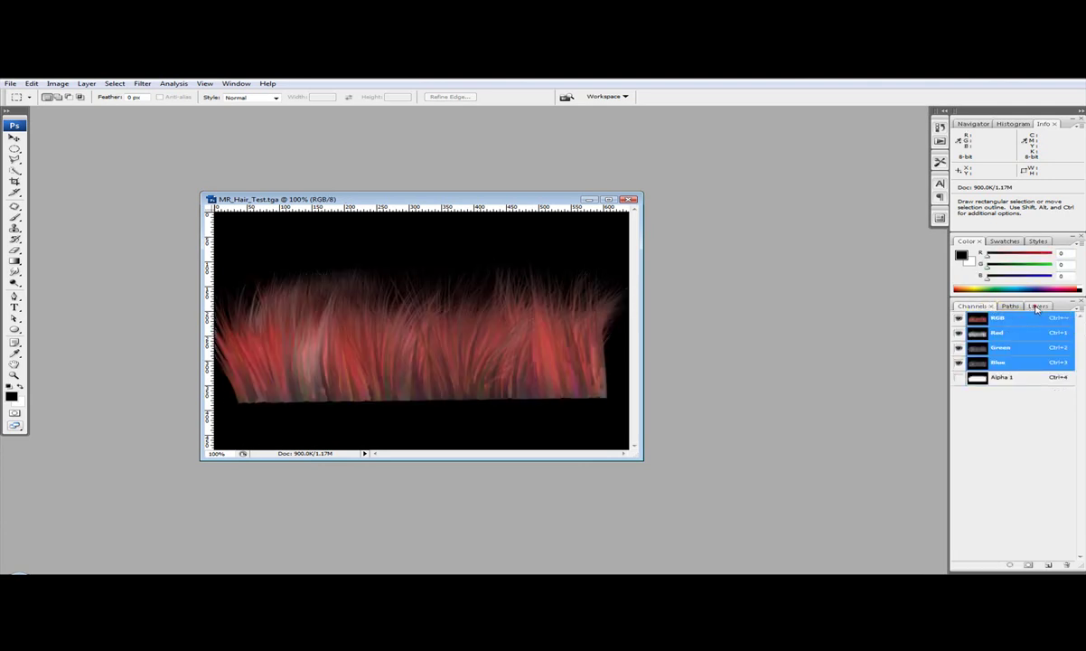
{"action": "left_click", "coordinate": [1032, 306]}
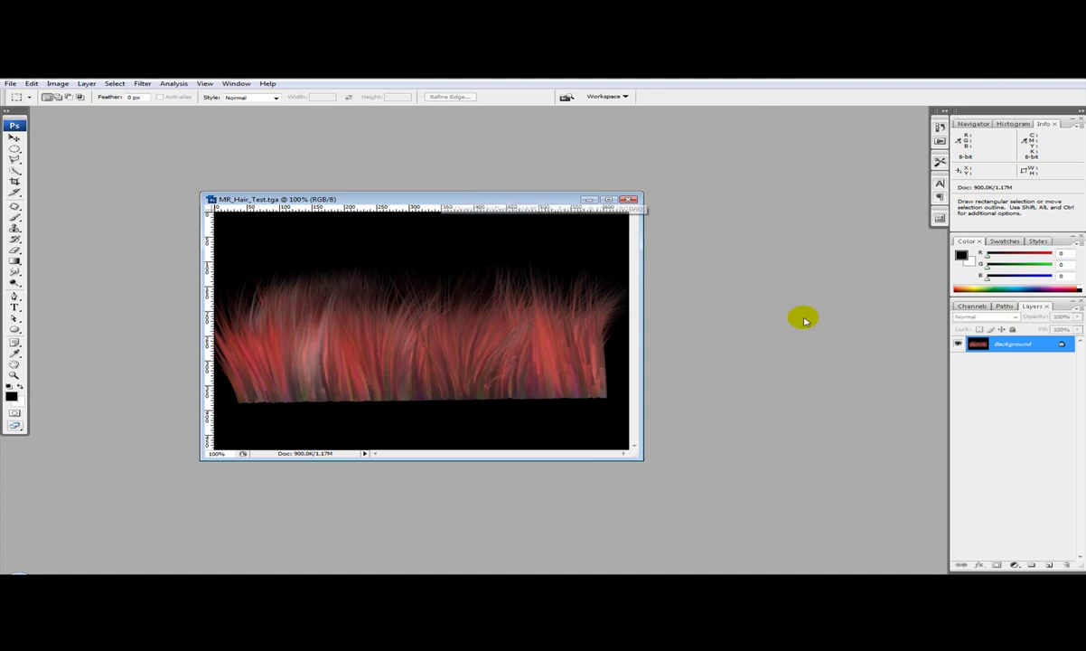
- Add a Hue/Saturation adjustment layer above the hair background with hue +32, saturation -32 and lightness -5
{"action": "left_click", "coordinate": [1015, 565]}
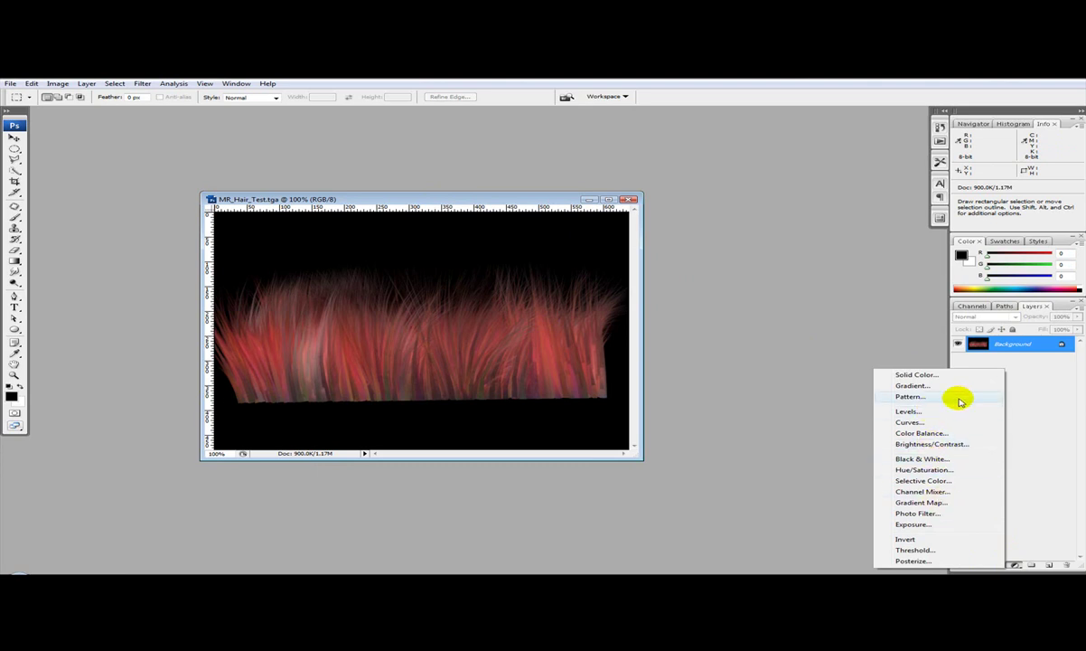
{"action": "left_click", "coordinate": [938, 469]}
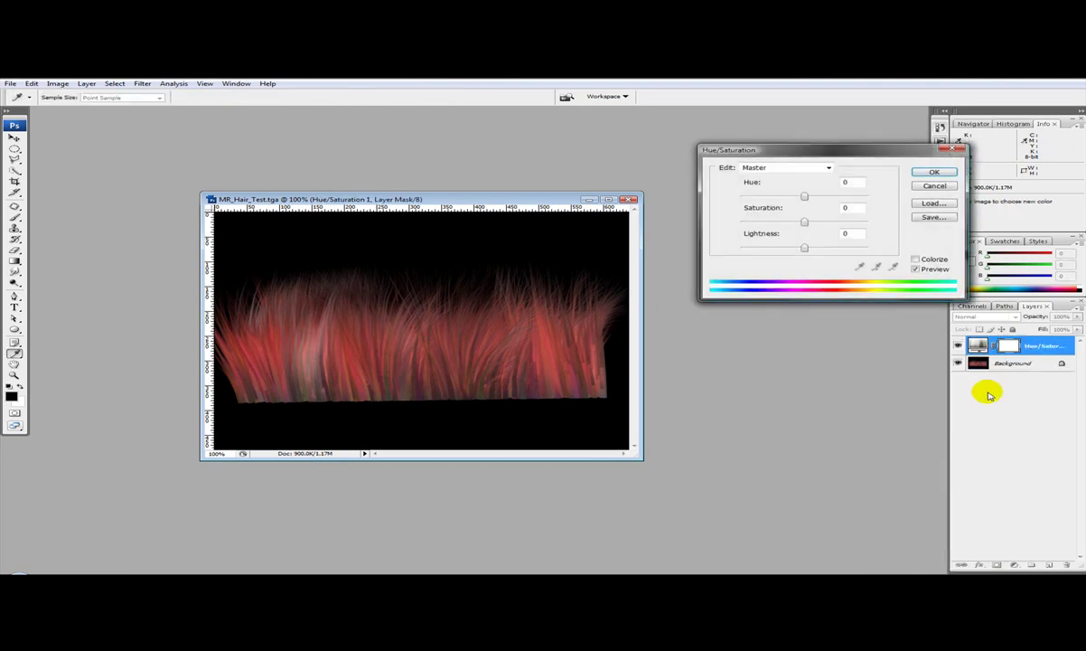
{"action": "left_click_drag", "start_coordinate": [804, 196], "coordinate": [806, 255]}
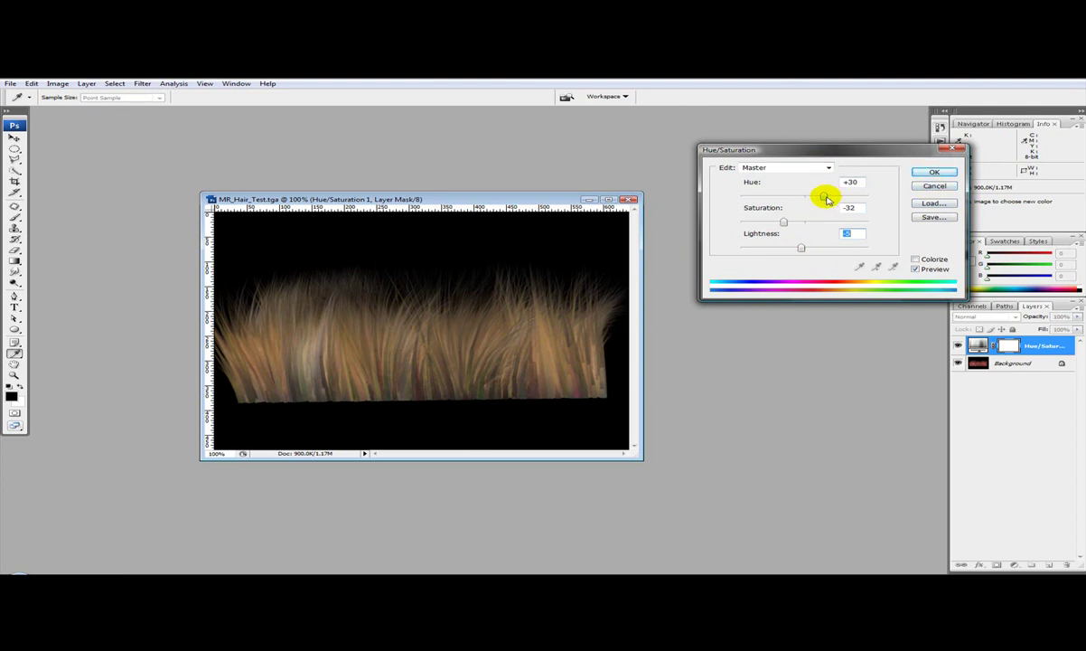
{"action": "left_click_drag", "start_coordinate": [825, 198], "coordinate": [828, 199]}
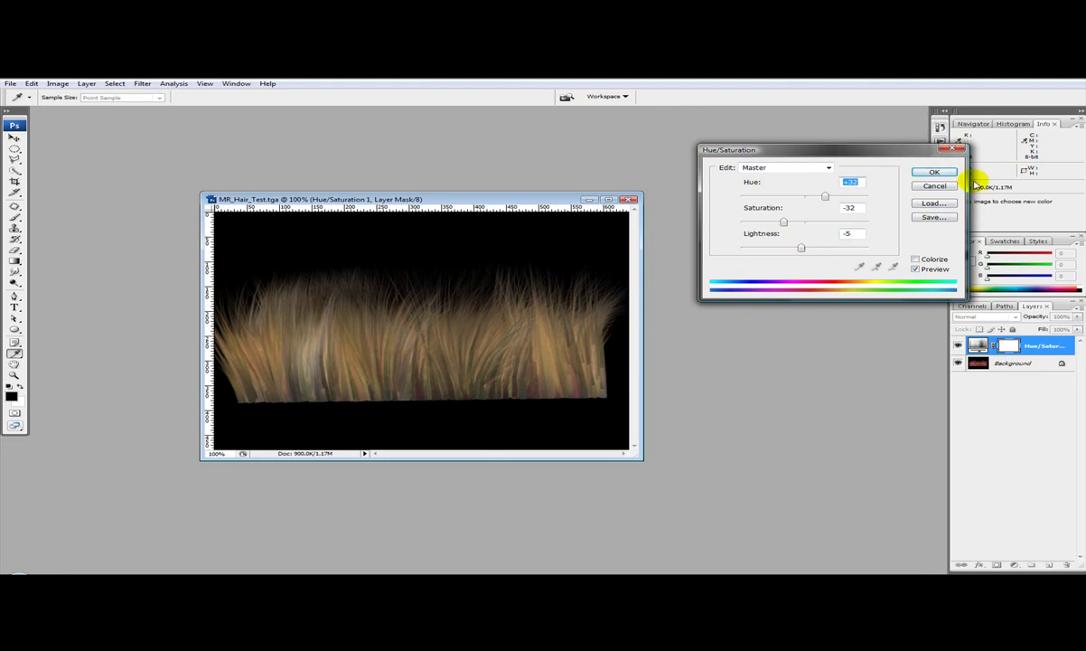
{"action": "left_click", "coordinate": [933, 171]}
- Add a Levels adjustment layer with the RGB midtone input at 0.71 and the white input at 154
{"action": "left_click", "coordinate": [1013, 564]}
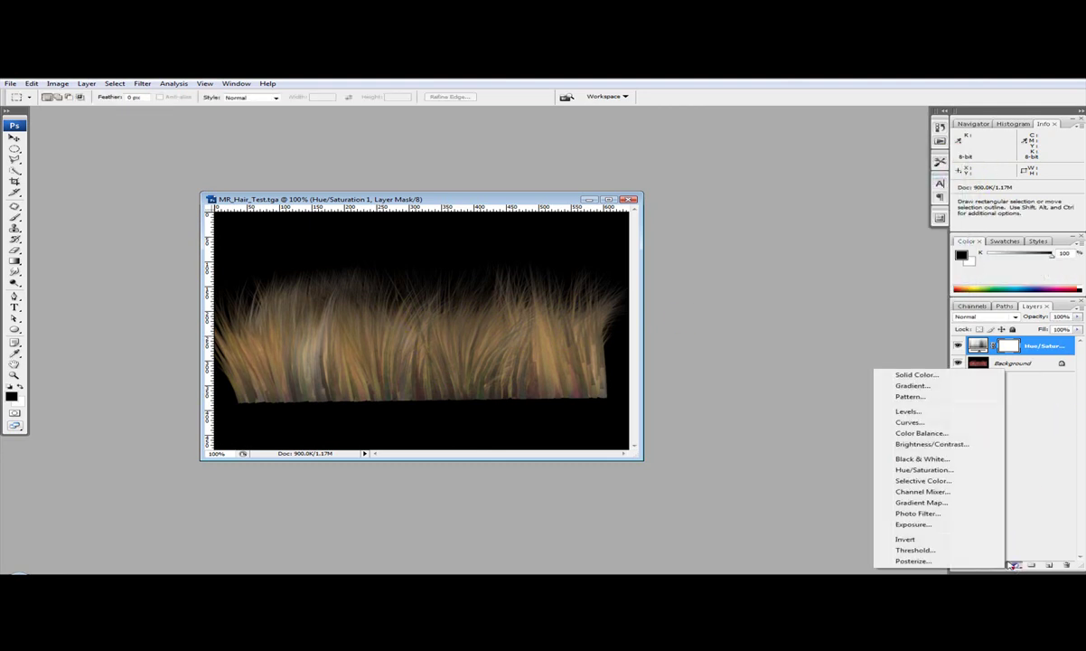
{"action": "left_click", "coordinate": [933, 413]}
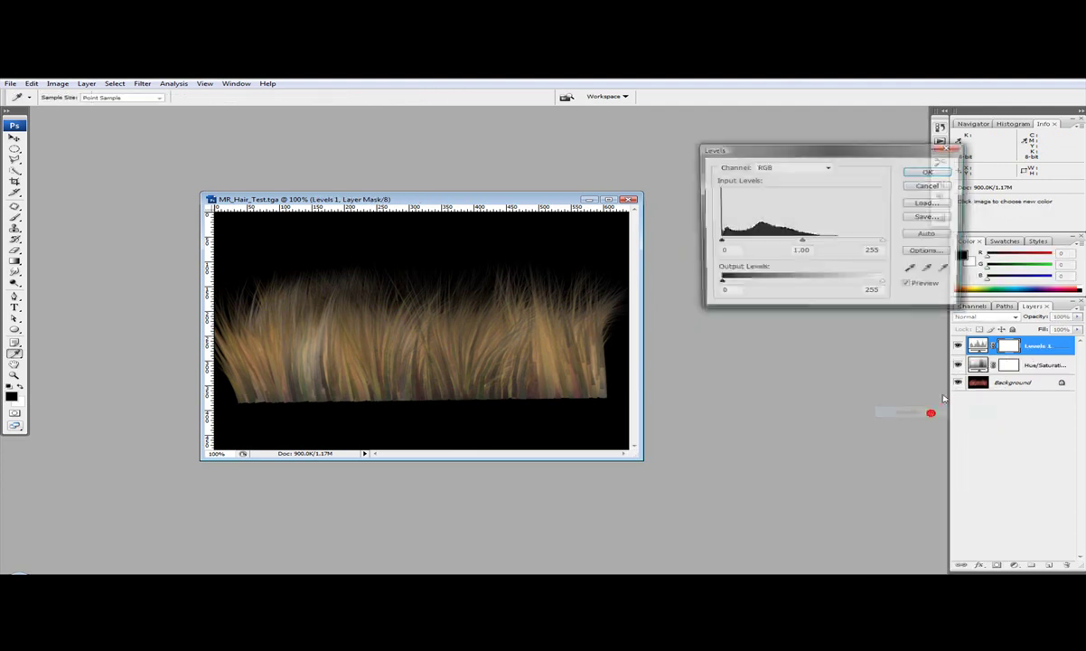
{"action": "left_click_drag", "start_coordinate": [801, 241], "coordinate": [781, 242]}
{"action": "left_click_drag", "start_coordinate": [883, 242], "coordinate": [776, 242]}
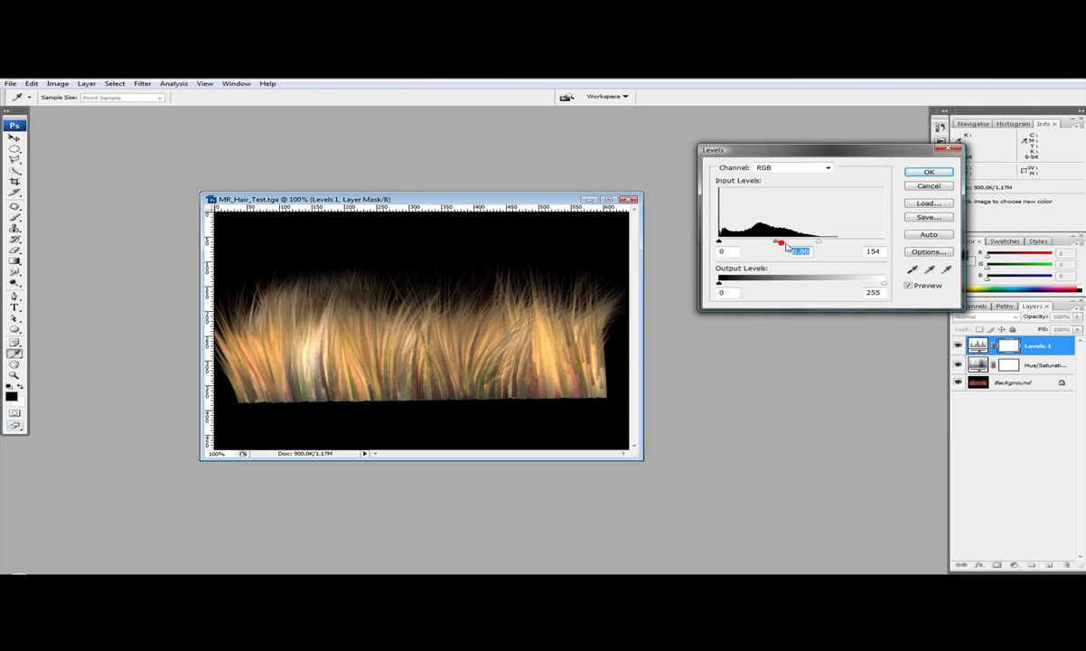
{"action": "left_click_drag", "start_coordinate": [778, 246], "coordinate": [782, 246]}
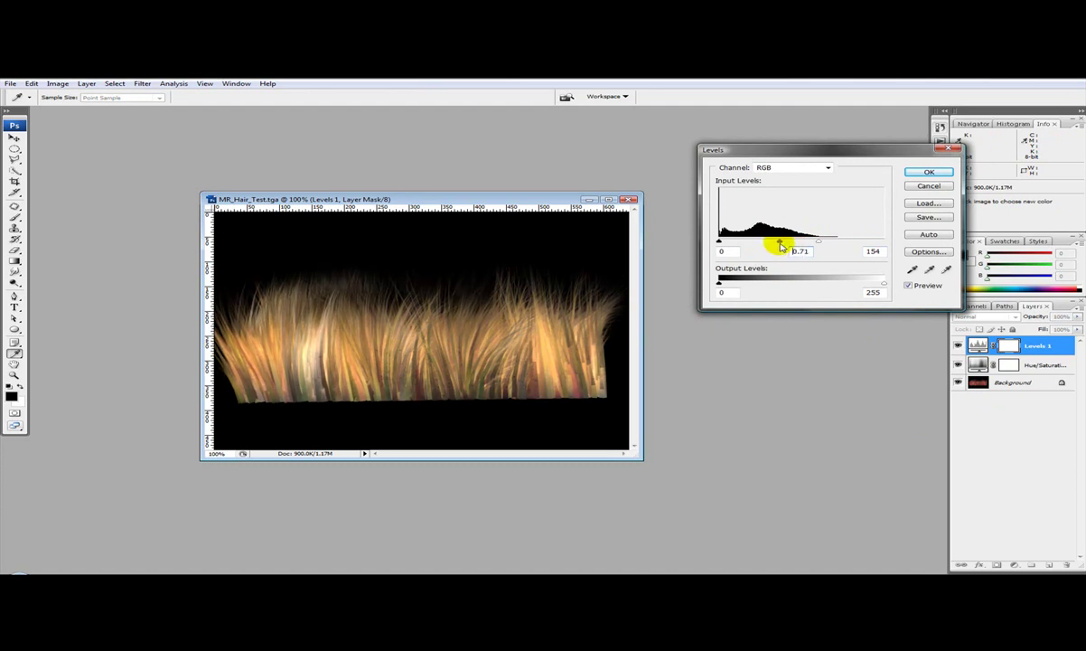
{"action": "left_click", "coordinate": [931, 171]}
- Readjust the Hue/Saturation layer to hue +27, saturation -38 and lightness -25
{"action": "double_click", "coordinate": [969, 360]}
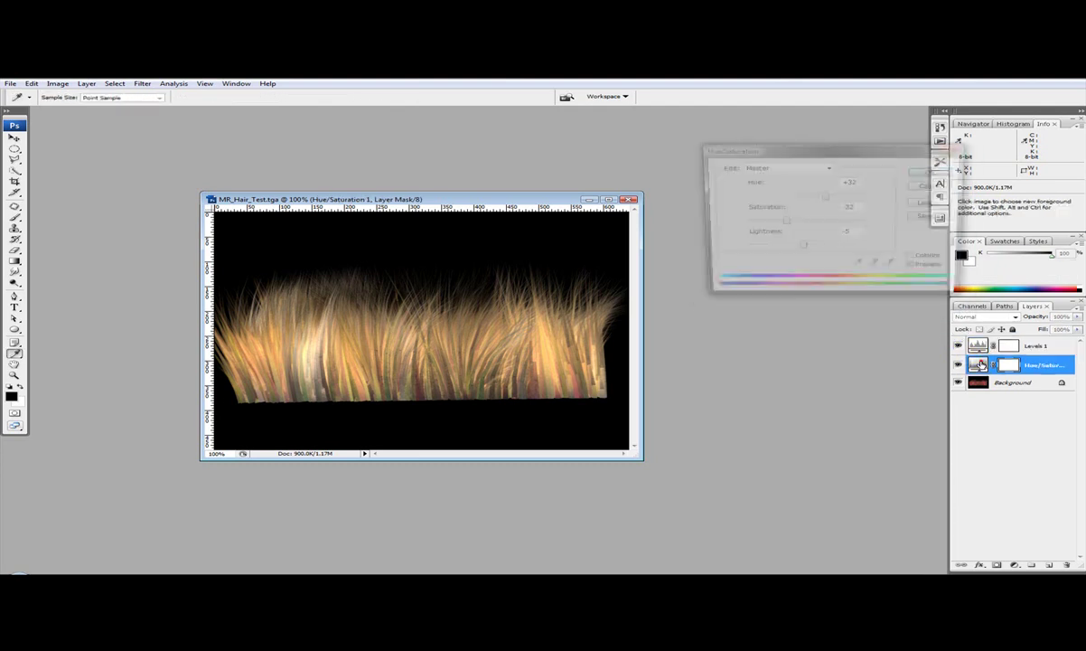
{"action": "left_click_drag", "start_coordinate": [801, 249], "coordinate": [782, 223]}
{"action": "left_click", "coordinate": [794, 223]}
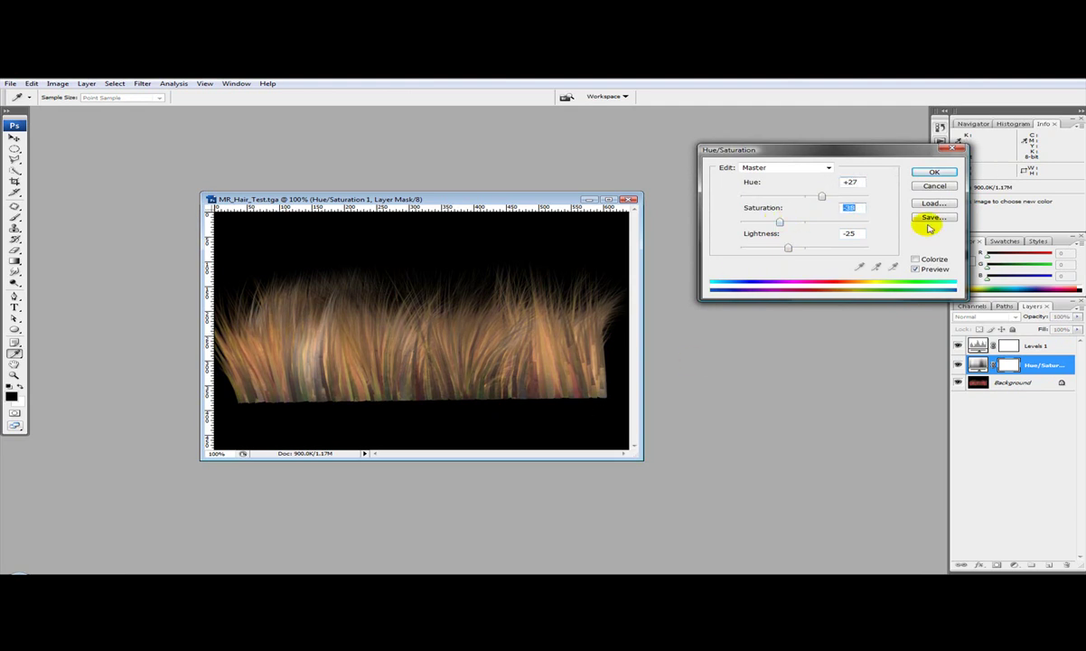
{"action": "left_click", "coordinate": [939, 171]}
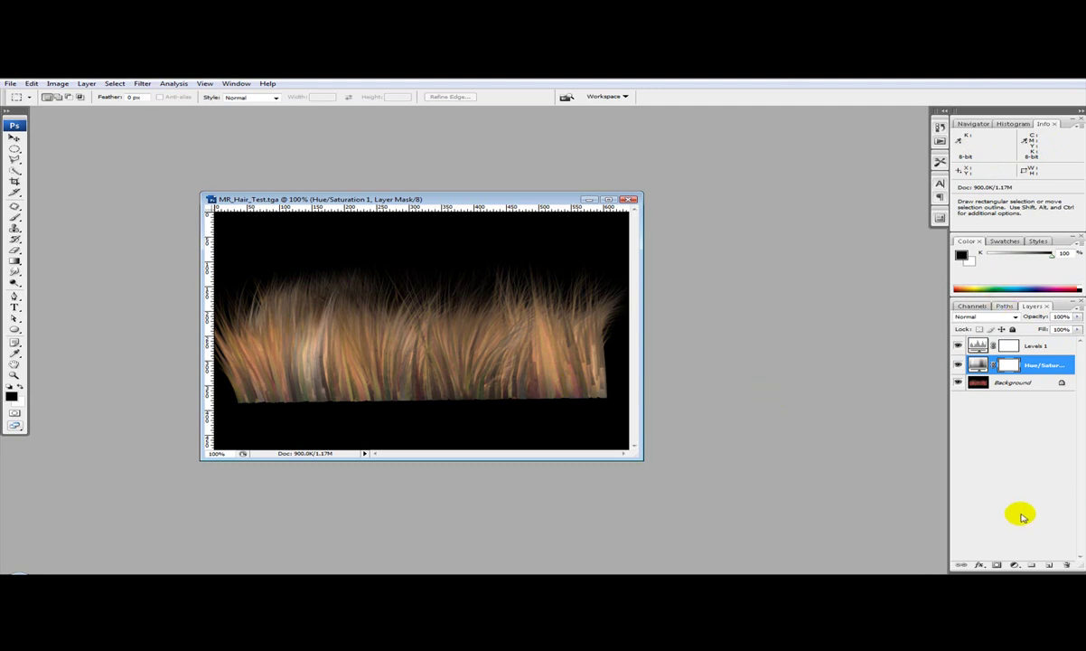
- Add a Curves adjustment layer above Hue/Saturation and bend its RGB curve upward with four points to brighten the hair
{"action": "left_click", "coordinate": [1014, 564]}
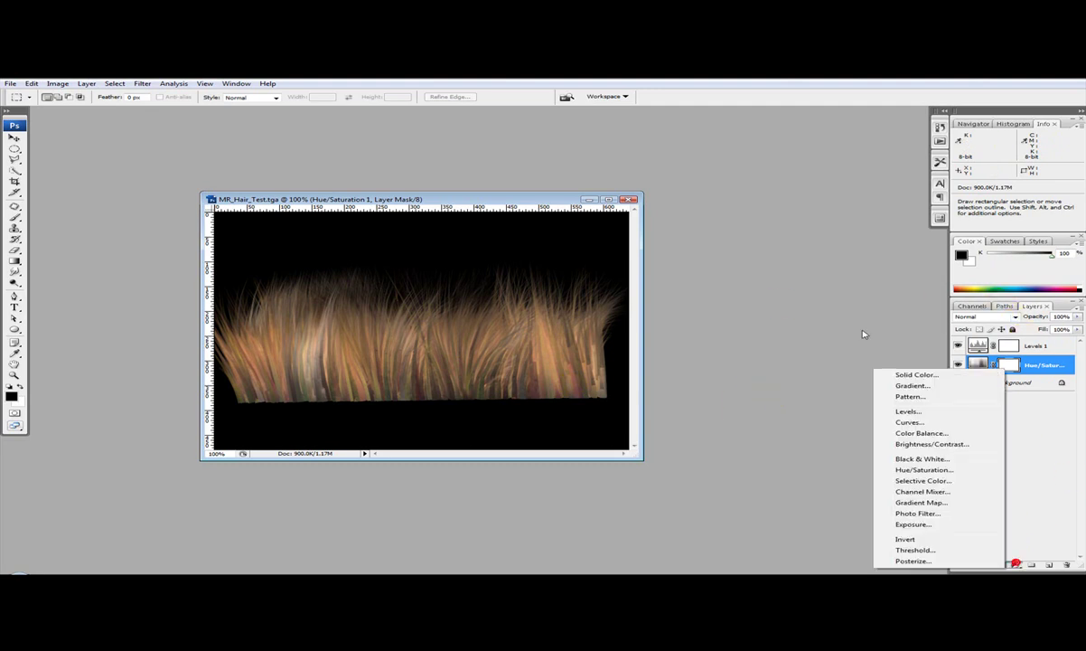
{"action": "left_click", "coordinate": [913, 422]}
{"action": "left_click_drag", "start_coordinate": [849, 254], "coordinate": [807, 270]}
{"action": "left_click_drag", "start_coordinate": [847, 227], "coordinate": [889, 248]}
{"action": "left_click", "coordinate": [805, 269]}
{"action": "left_click_drag", "start_coordinate": [805, 269], "coordinate": [785, 295]}
{"action": "left_click_drag", "start_coordinate": [888, 248], "coordinate": [816, 262]}
{"action": "left_click_drag", "start_coordinate": [862, 231], "coordinate": [899, 217]}
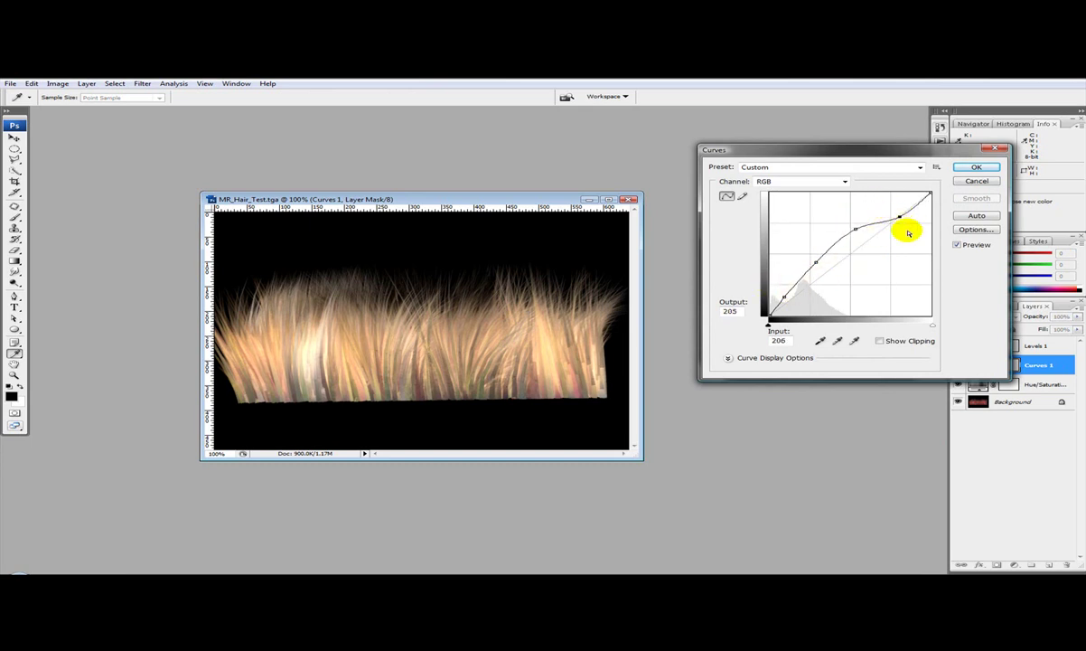
- Refine the RGB curve's points to input 21 output 25, input 59 output 94, and input 141 output 156
{"action": "mouse_move", "coordinate": [857, 231]}
{"action": "left_mouse_down"}
{"action": "mouse_move", "coordinate": [865, 241]}
{"action": "mouse_move", "coordinate": [855, 233]}
{"action": "left_mouse_up"}
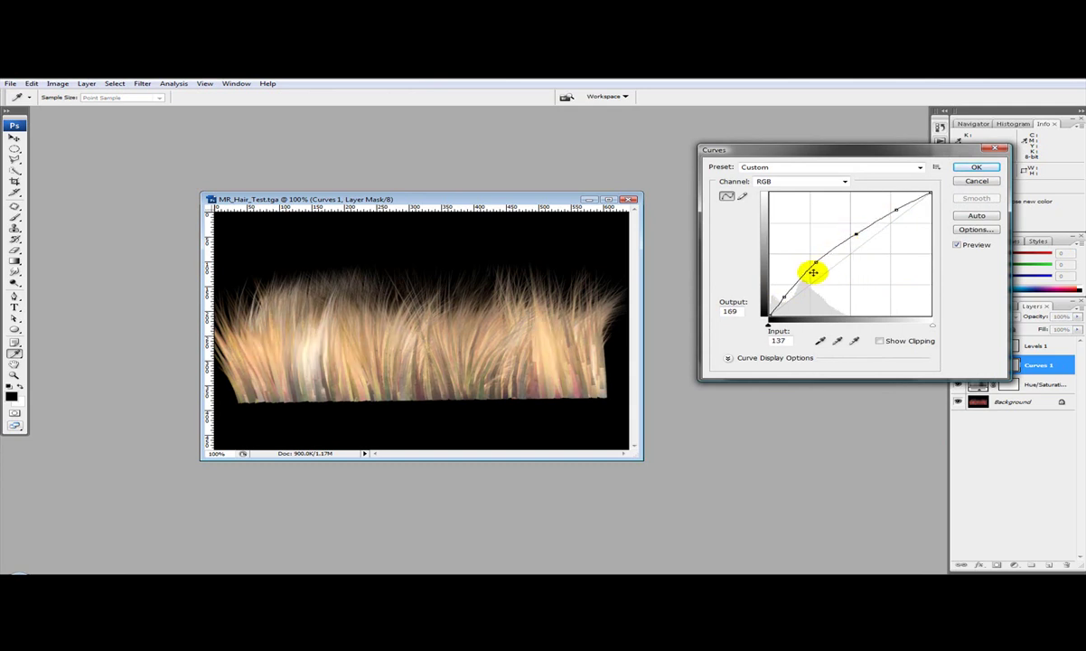
{"action": "left_click_drag", "start_coordinate": [784, 296], "coordinate": [783, 304]}
{"action": "left_click", "coordinate": [787, 301]}
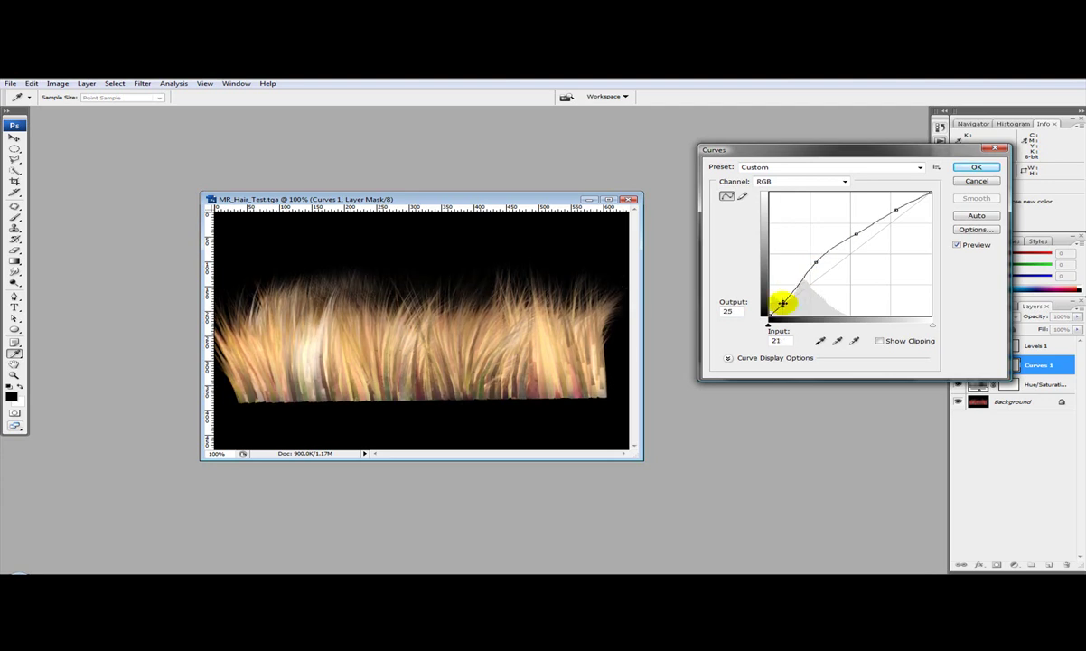
{"action": "left_click", "coordinate": [807, 269]}
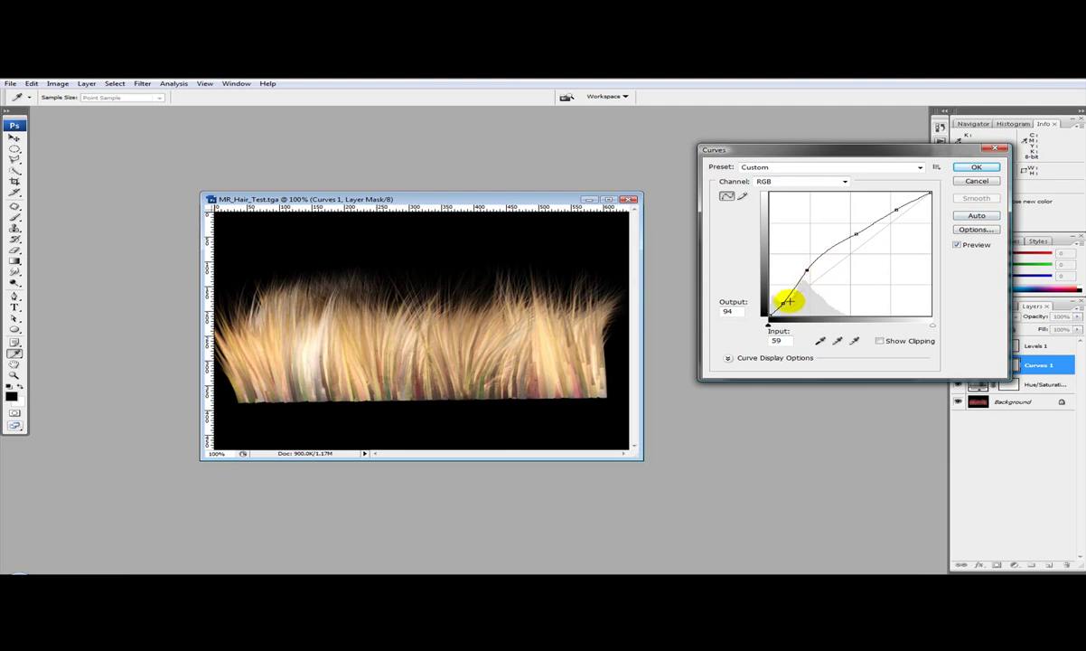
{"action": "left_click_drag", "start_coordinate": [857, 235], "coordinate": [859, 241]}
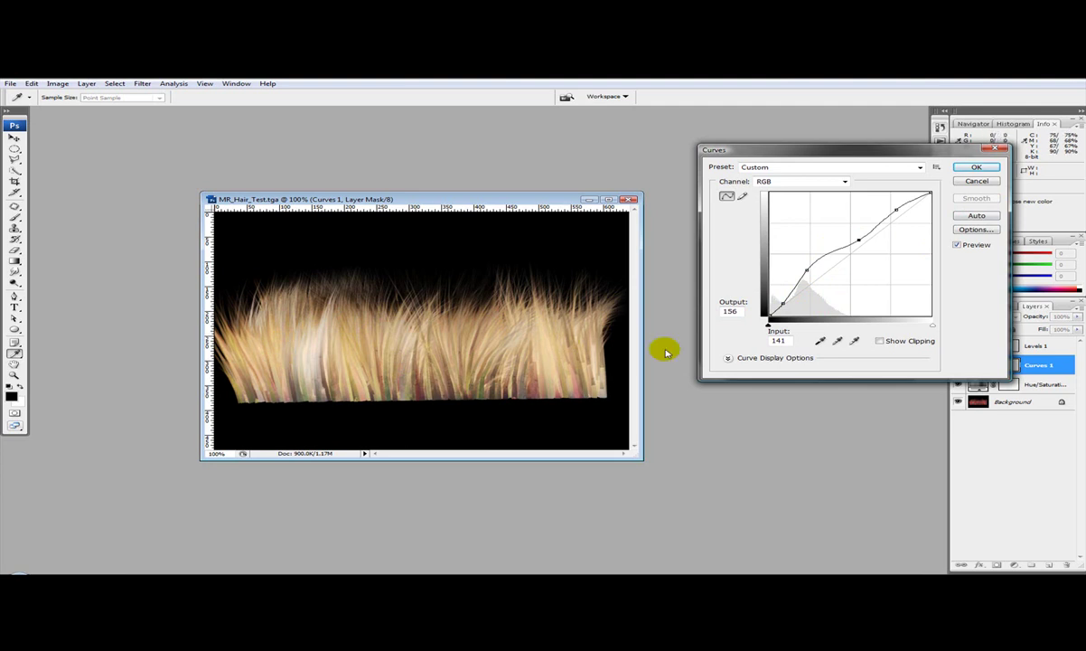
{"action": "left_click", "coordinate": [976, 167]}
{"action": "double_click", "coordinate": [978, 384]}
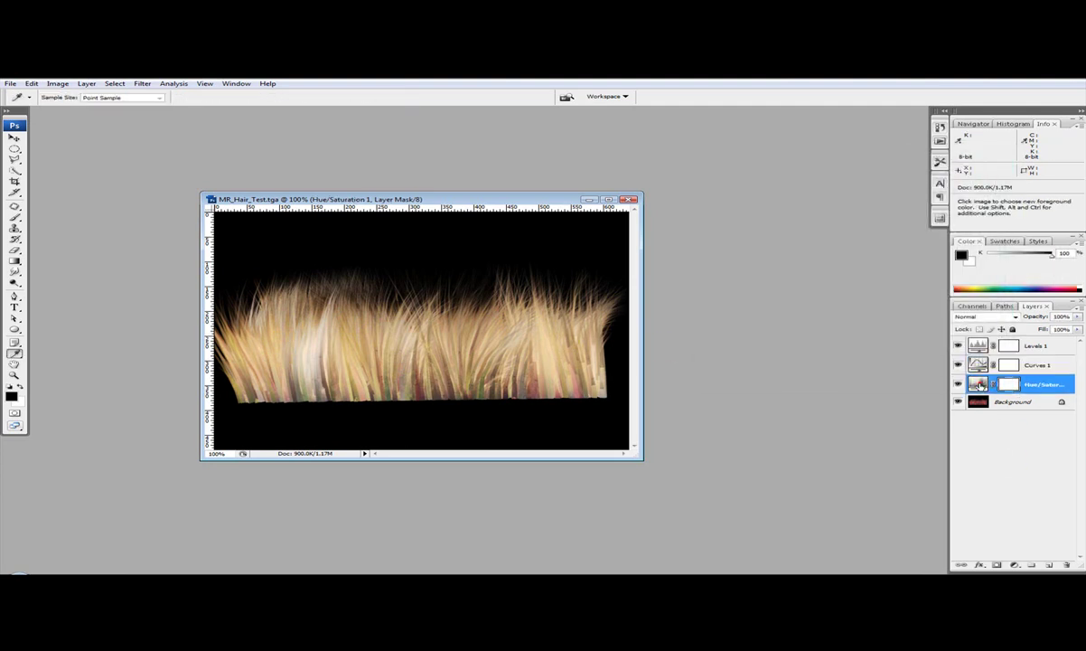
{"action": "left_click_drag", "start_coordinate": [816, 199], "coordinate": [785, 248]}
{"action": "left_click_drag", "start_coordinate": [814, 199], "coordinate": [830, 201]}
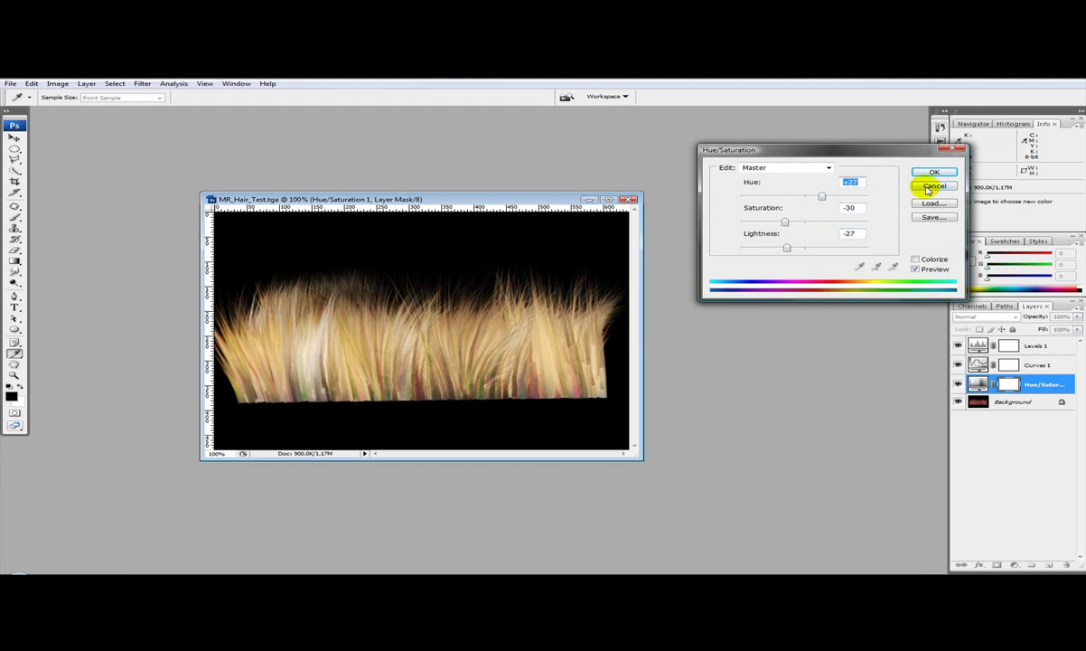
{"action": "left_click", "coordinate": [927, 186]}
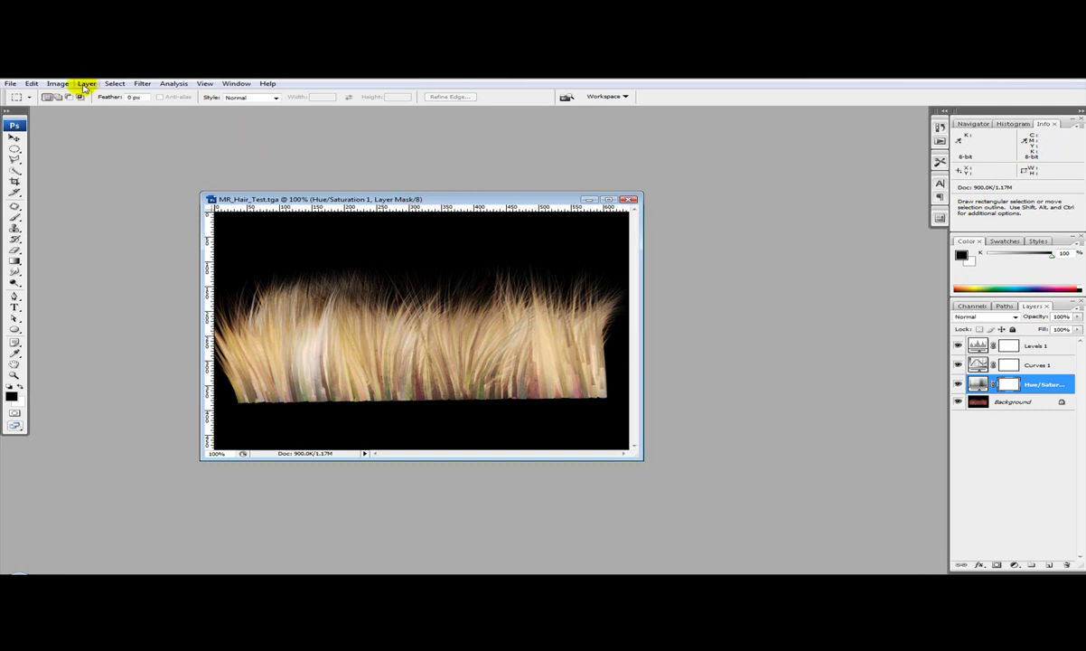
- Open the Canvas Size settings to check the hair image's width and height
{"action": "left_click", "coordinate": [57, 83]}
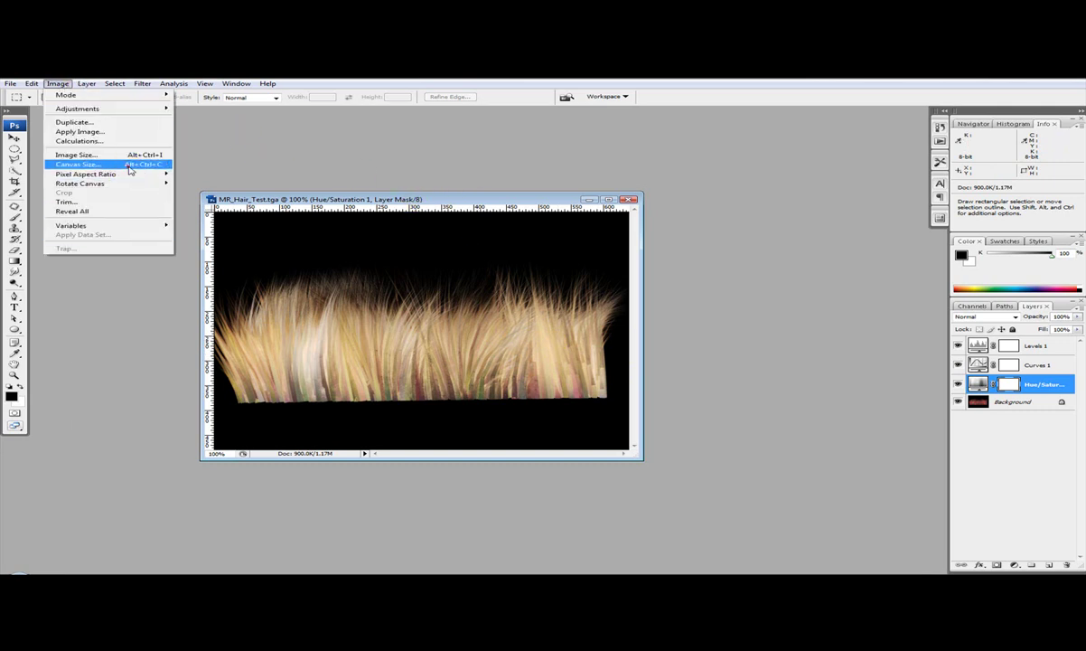
{"action": "left_click", "coordinate": [127, 166]}
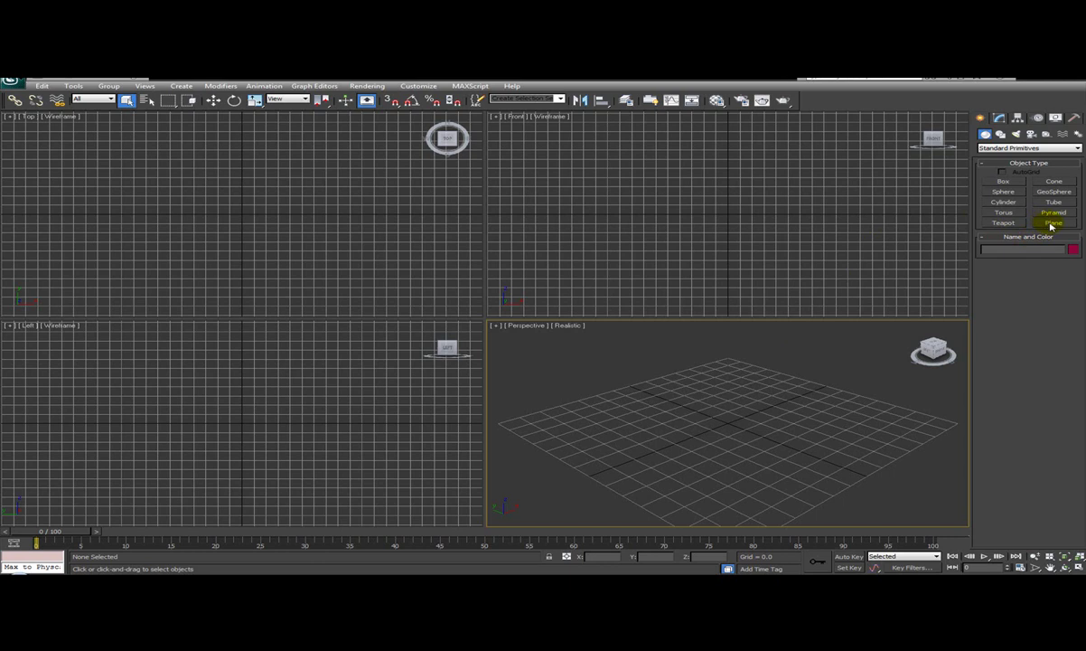
- Switch to 3ds Max, start the Plane primitive and accept Generic Units as the display unit scale
{"action": "left_click", "coordinate": [1051, 223]}
{"action": "left_click", "coordinate": [418, 86]}
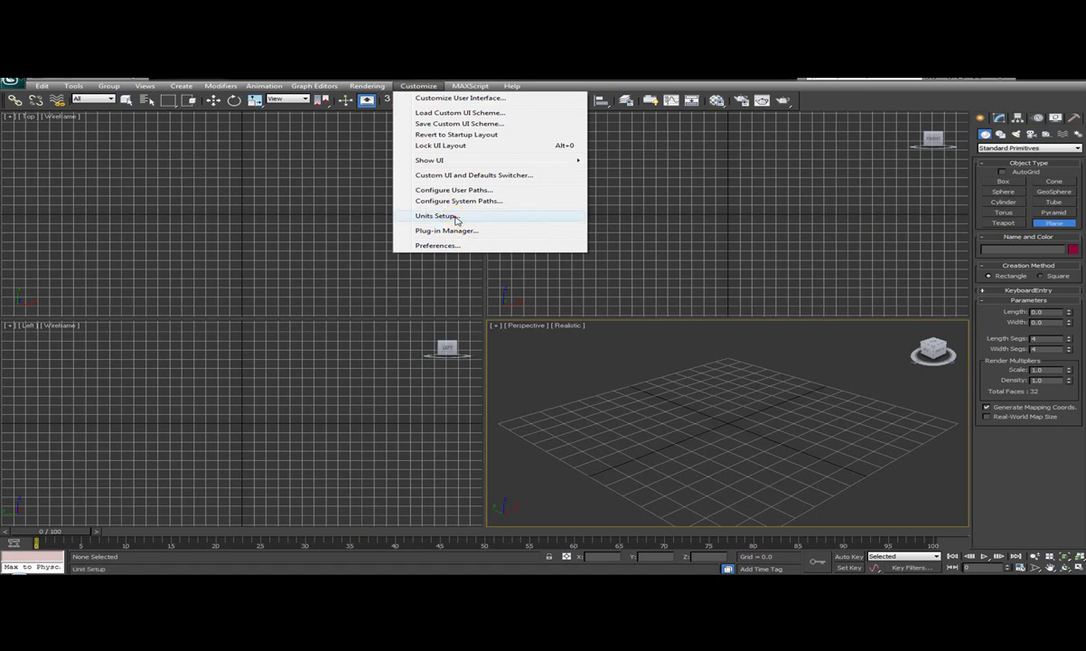
{"action": "left_click", "coordinate": [444, 217]}
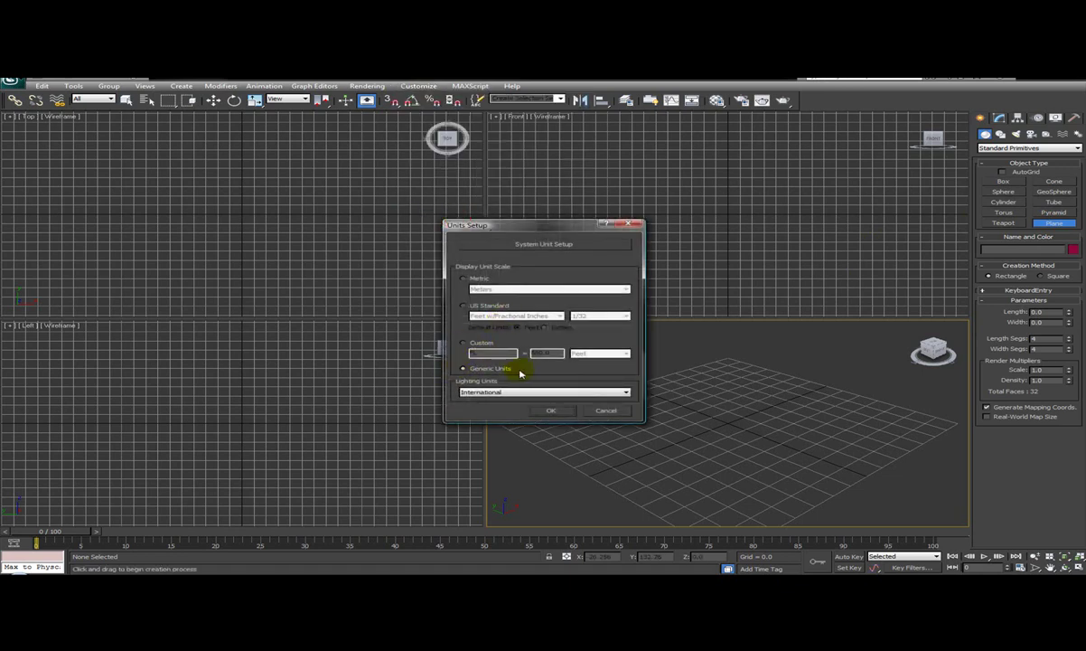
{"action": "left_click", "coordinate": [563, 413]}
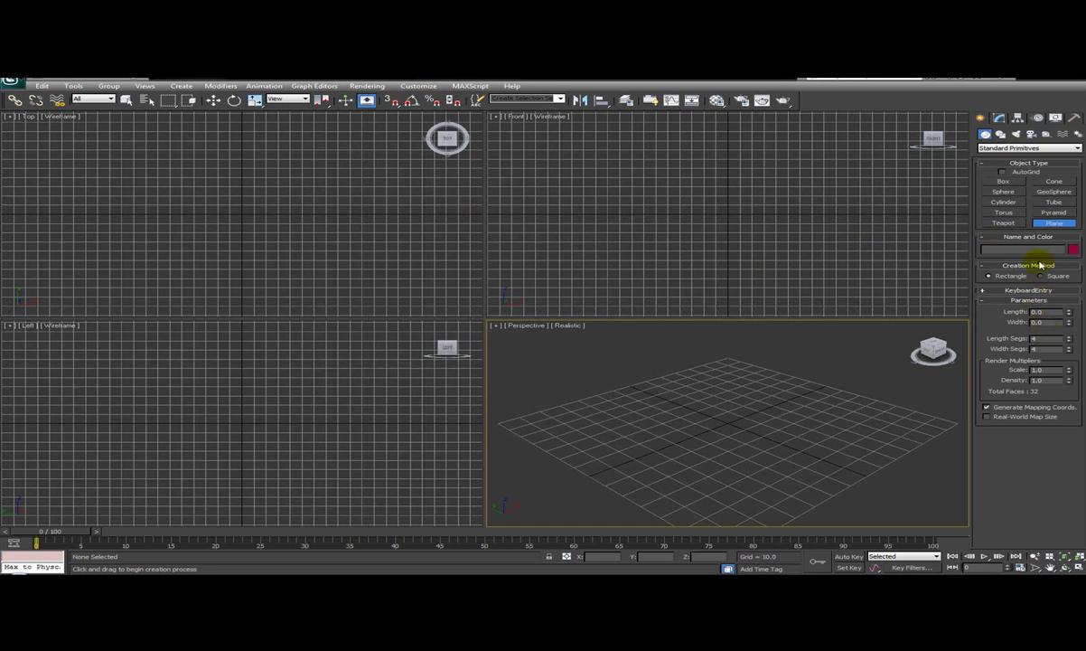
- Create a plane at the origin in the Top viewport with length 2.0 and width 1.0 through keyboard entry
{"action": "left_click", "coordinate": [244, 241]}
{"action": "left_click", "coordinate": [1035, 290]}
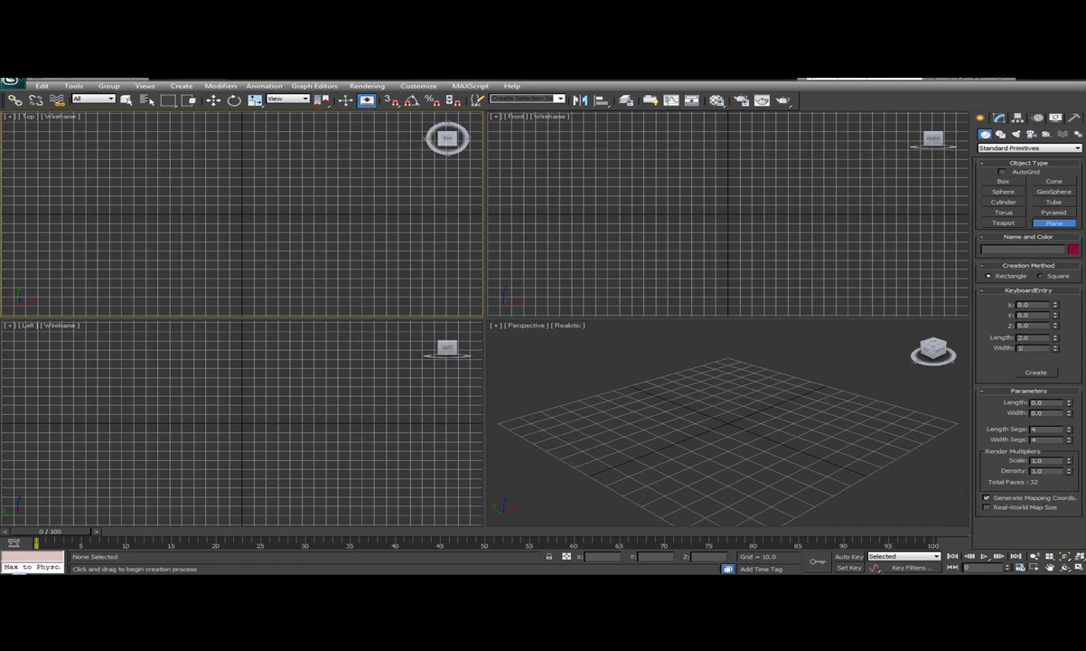
{"action": "left_click", "coordinate": [1036, 374]}
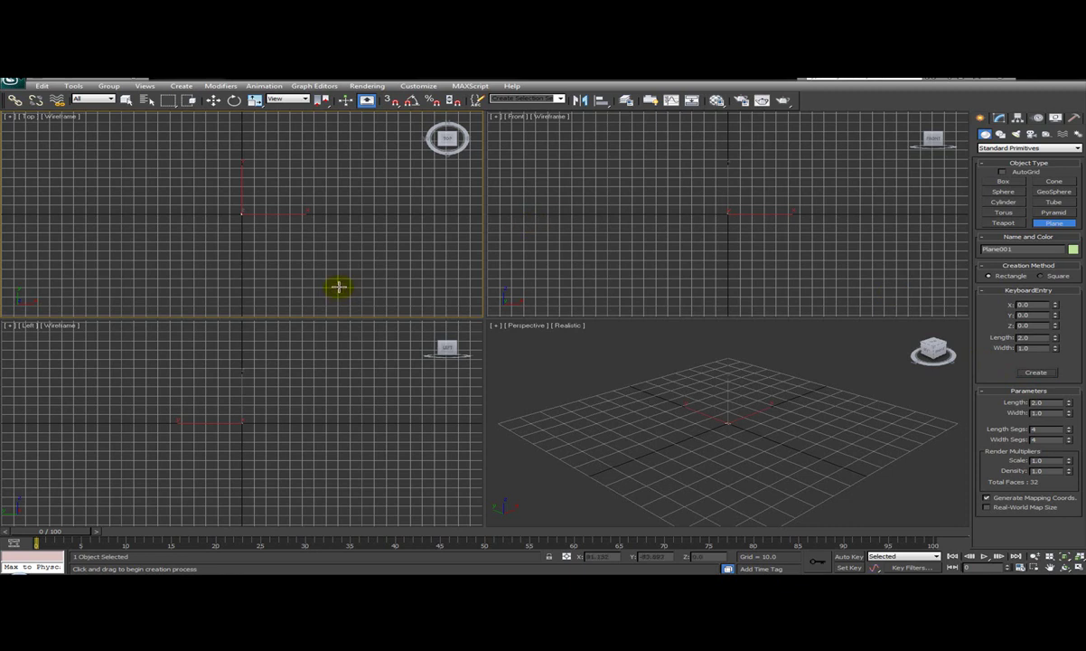
- Frame the new plane in a maximized Perspective viewport with edged faces shown
{"action": "left_click", "coordinate": [764, 390]}
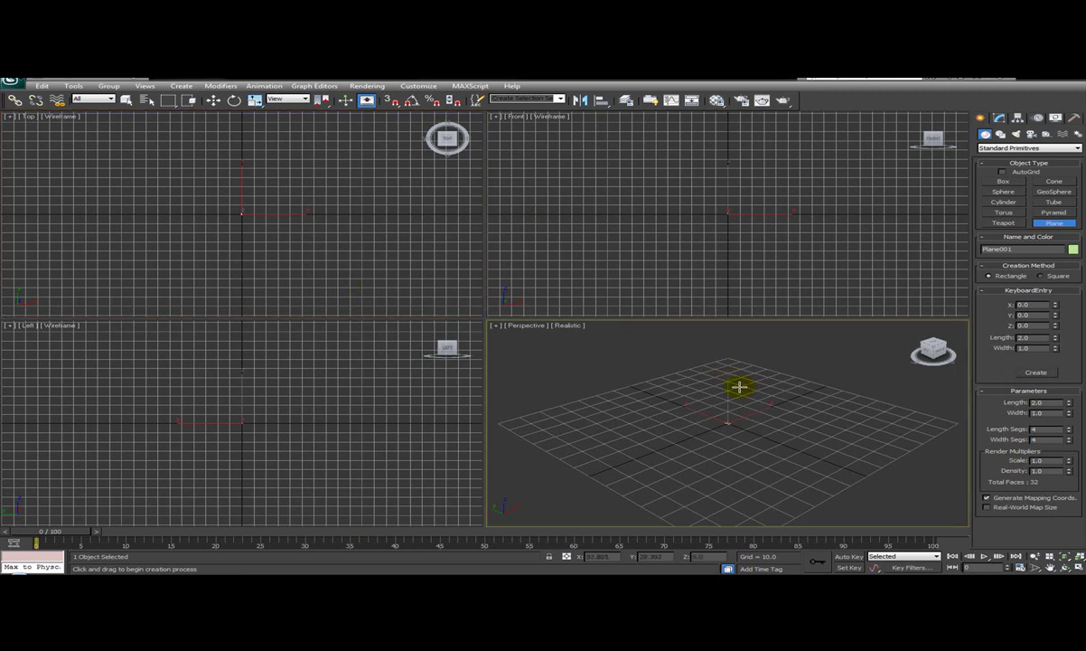
{"action": "key", "text": "ctrl+shift+z"}
{"action": "key", "text": "alt+w"}
{"action": "key", "text": "F4"}
{"action": "middle_click_drag", "start_coordinate": [764, 378], "coordinate": [705, 361], "text": "alt"}
- Set the plane's length segments to 1 and its width segments to 2
{"action": "left_click", "coordinate": [1001, 121]}
{"action": "middle_click_drag", "start_coordinate": [654, 330], "coordinate": [469, 307], "text": "alt"}
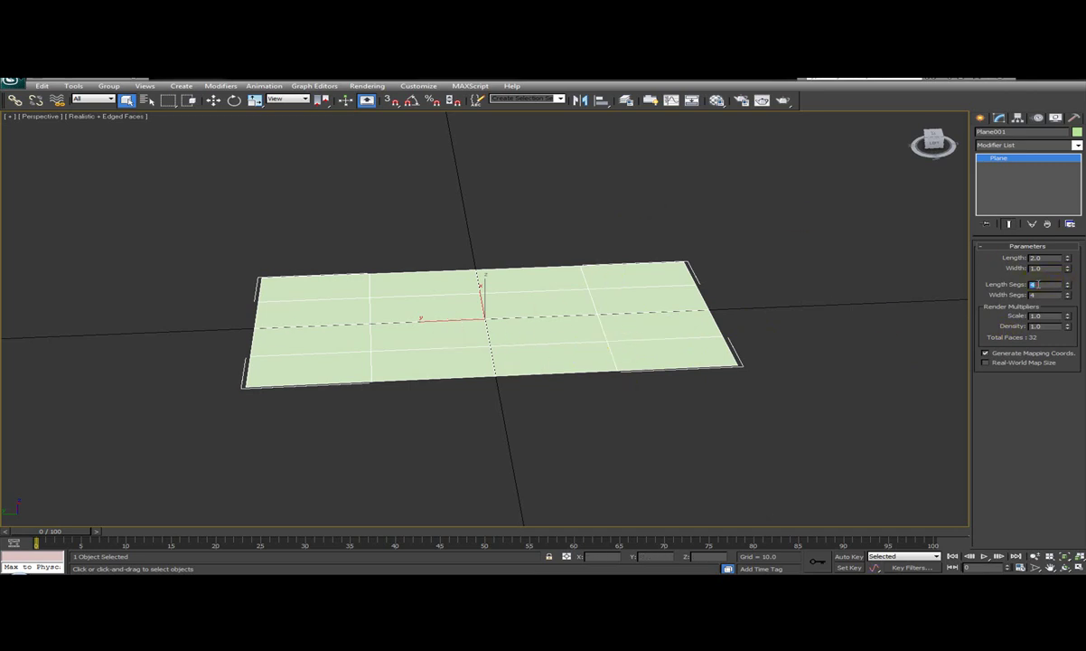
{"action": "key", "text": "Tab"}
{"action": "type", "text": "2"}
{"action": "key", "text": "Return"}
{"action": "middle_click_drag", "start_coordinate": [734, 414], "coordinate": [814, 383], "text": "alt"}
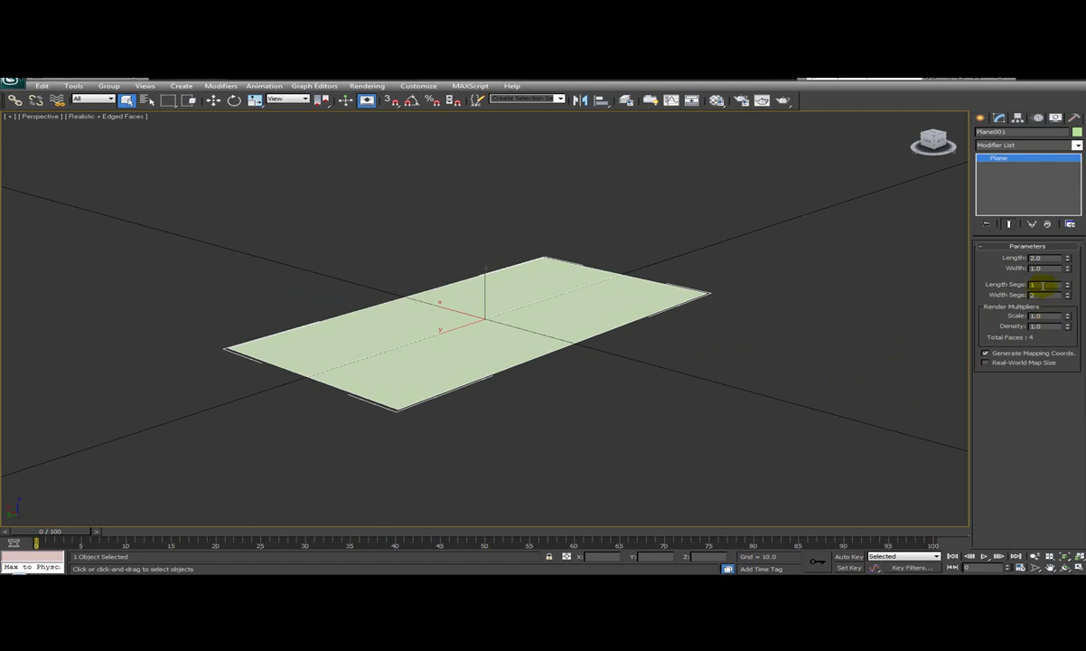
- Set the plane's length segments to 2 and its width segments to 1
{"action": "type", "text": "2"}
{"action": "key", "text": "Return"}
{"action": "middle_click_drag", "start_coordinate": [439, 354], "coordinate": [550, 403], "text": "alt"}
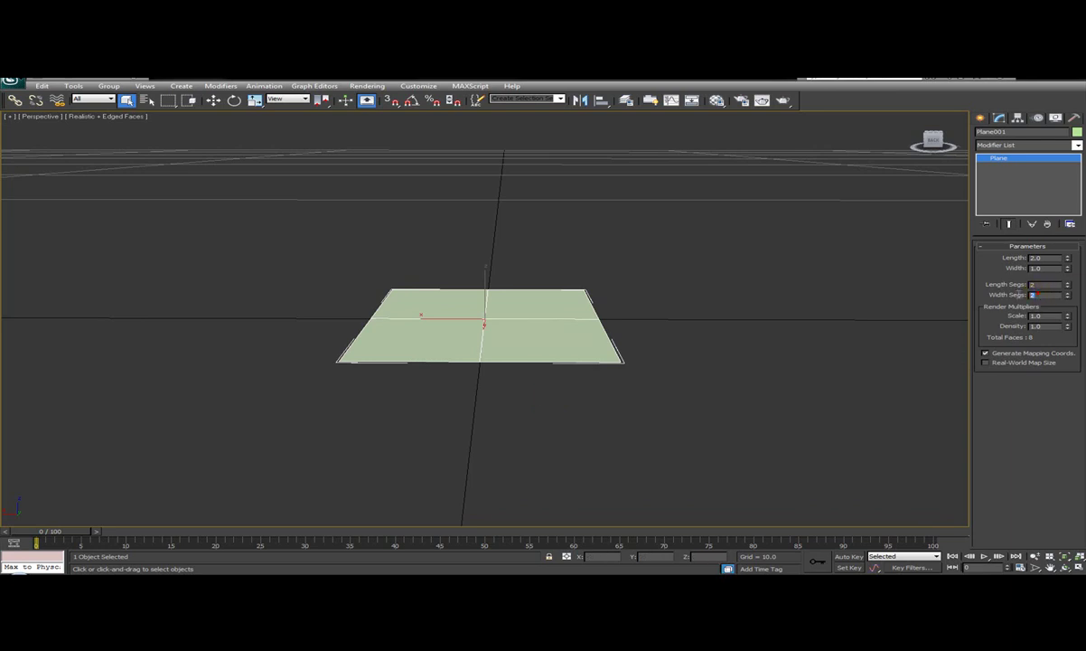
{"action": "left_click", "coordinate": [769, 392]}
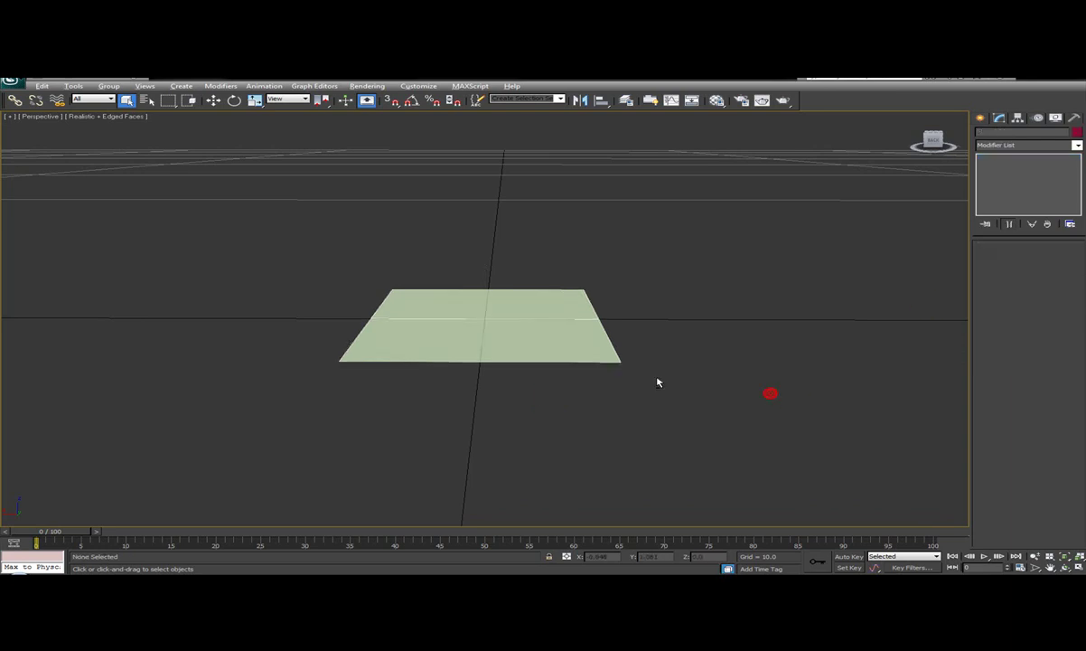
{"action": "middle_click_drag", "start_coordinate": [674, 374], "coordinate": [529, 417], "text": "alt"}
{"action": "left_click", "coordinate": [466, 325]}
{"action": "middle_click_drag", "start_coordinate": [516, 371], "coordinate": [507, 357], "text": "alt"}
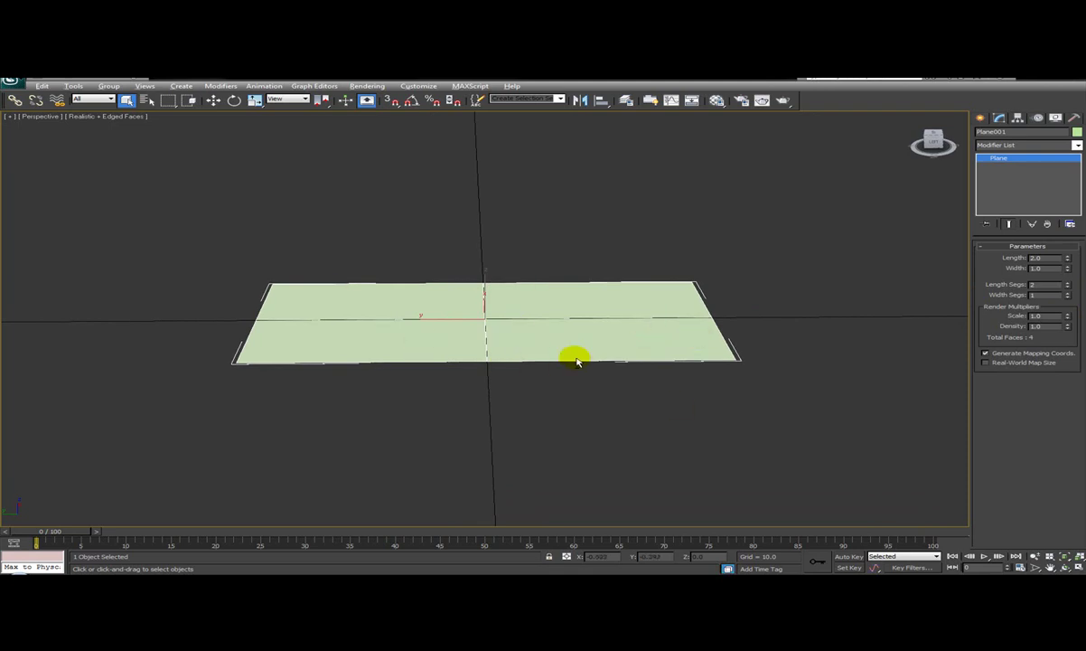
{"action": "scroll", "coordinate": [577, 338], "scroll_direction": "down", "scroll_amount": 5}
{"action": "scroll", "coordinate": [564, 363], "scroll_direction": "down", "scroll_amount": 5}
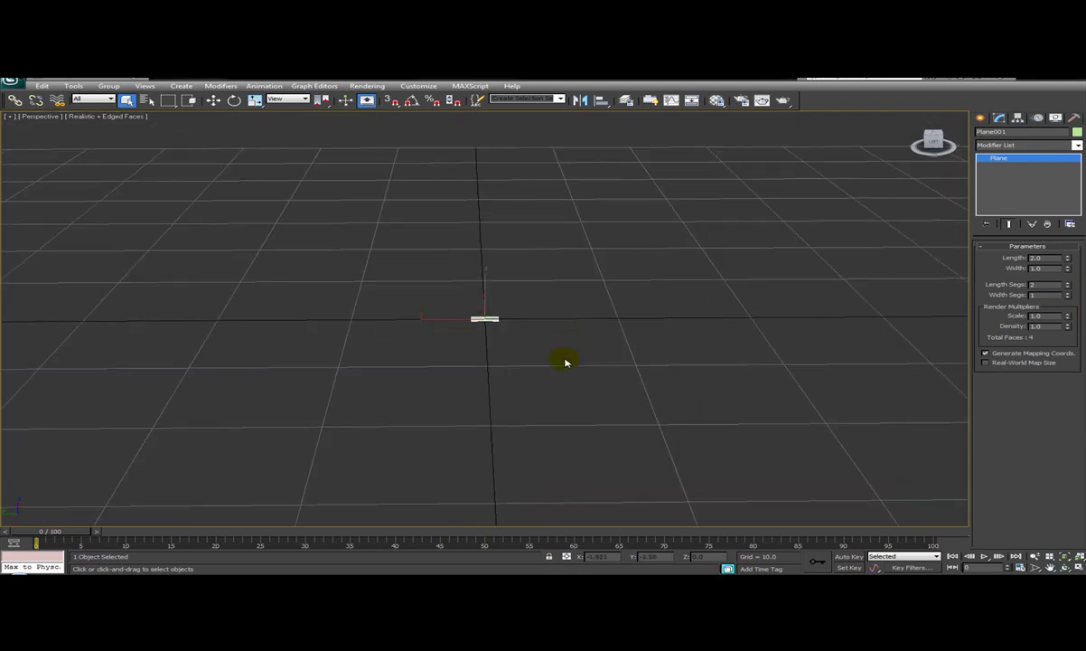
{"action": "middle_click_drag", "start_coordinate": [560, 346], "coordinate": [538, 347], "text": "alt"}
{"action": "scroll", "coordinate": [573, 352], "scroll_direction": "up", "scroll_amount": 6}
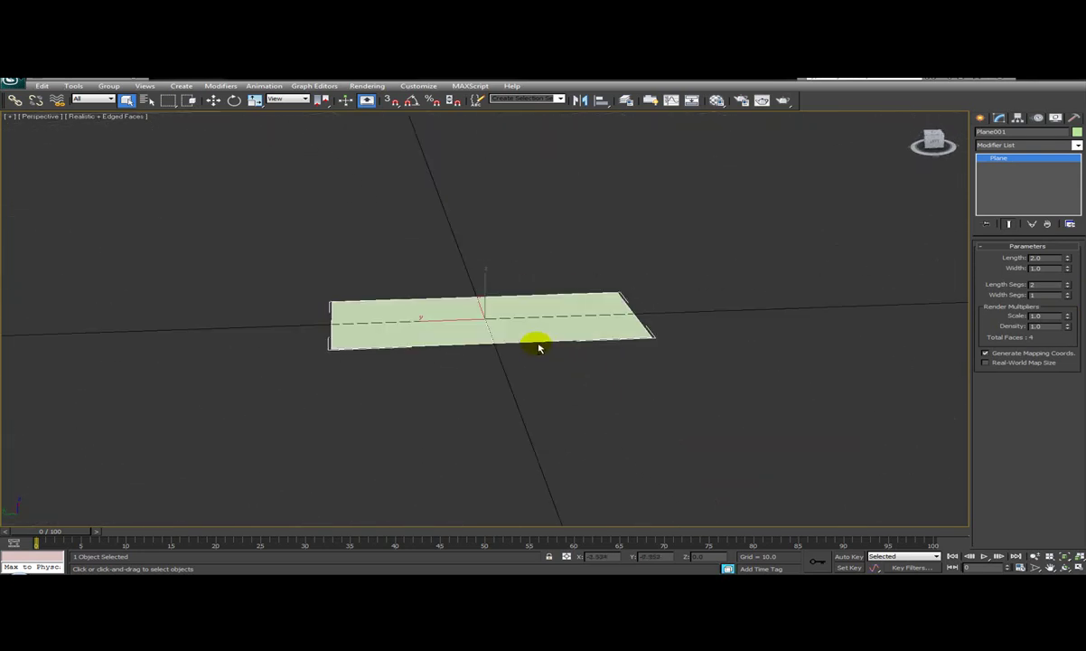
- Draw a short, slightly curved spline line rising from near the plane's left end in the Left viewport
{"action": "key", "text": "f"}
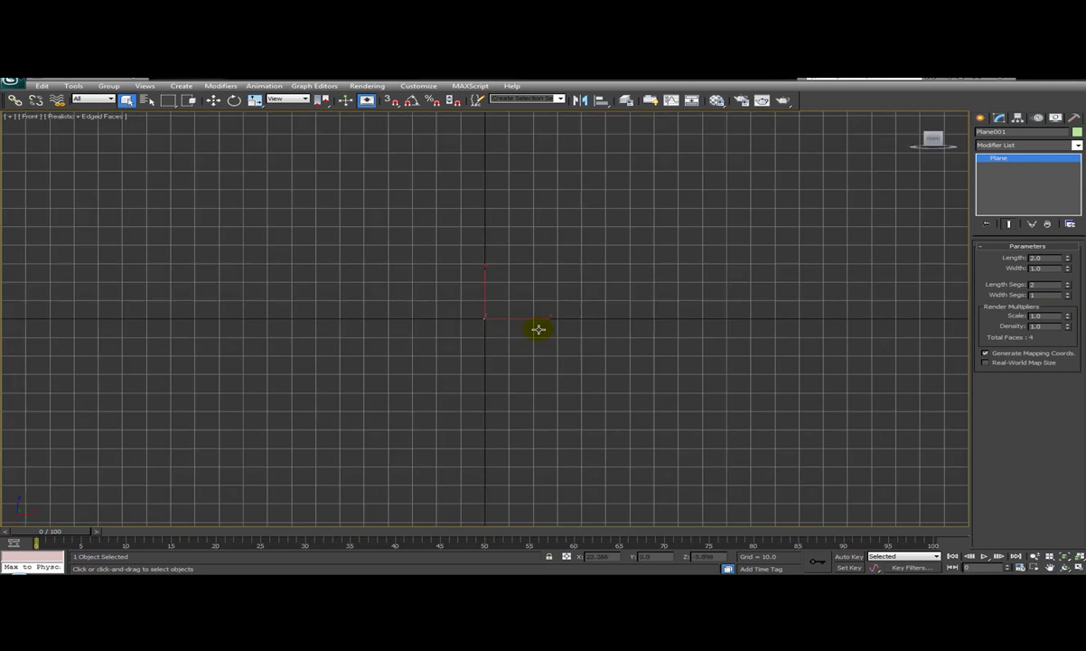
{"action": "key", "text": "l"}
{"action": "key", "text": "z"}
{"action": "middle_click_drag", "start_coordinate": [701, 359], "coordinate": [557, 354]}
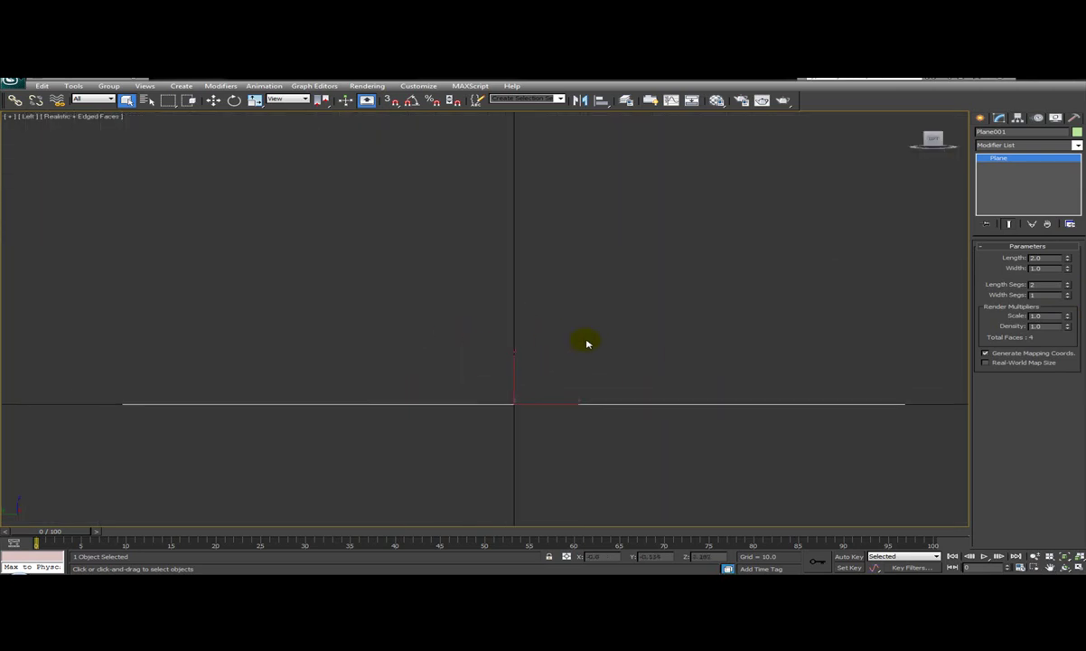
{"action": "left_click", "coordinate": [983, 121]}
{"action": "left_click", "coordinate": [1000, 134]}
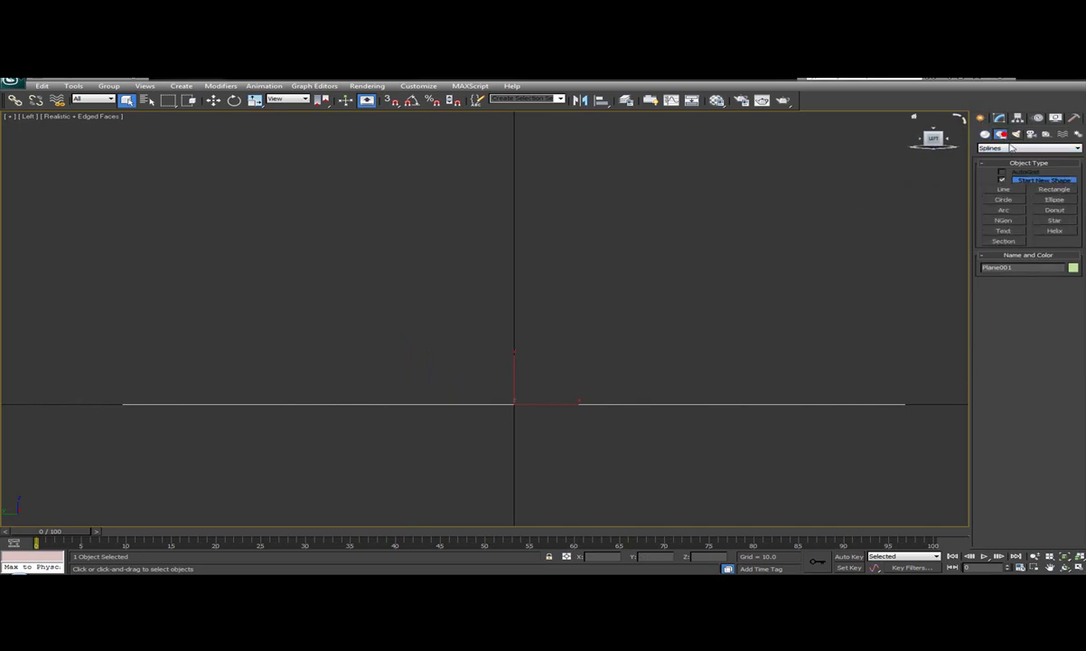
{"action": "left_click", "coordinate": [1004, 188]}
{"action": "middle_click_drag", "start_coordinate": [514, 288], "coordinate": [499, 396]}
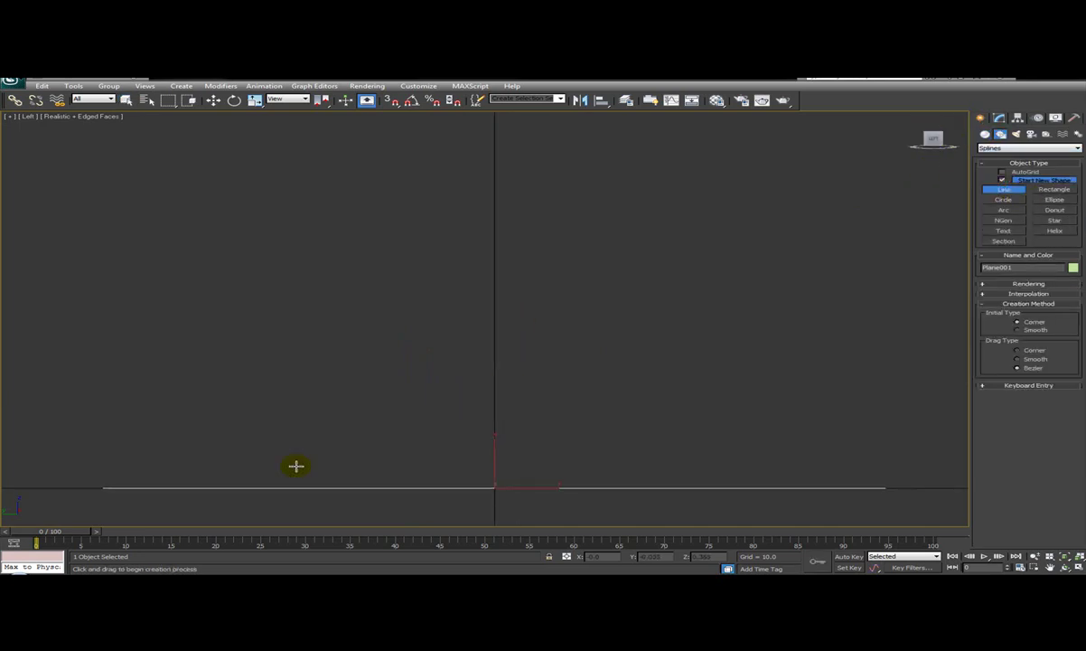
{"action": "left_click", "coordinate": [175, 488]}
{"action": "left_click_drag", "start_coordinate": [160, 183], "coordinate": [181, 86]}
{"action": "right_click", "coordinate": [300, 228]}
- Draw a second, taller curved line rising from the plane's centre
{"action": "scroll", "coordinate": [389, 439], "scroll_direction": "down", "scroll_amount": 2}
{"action": "scroll", "coordinate": [424, 383], "scroll_direction": "down", "scroll_amount": 2}
{"action": "middle_click_drag", "start_coordinate": [417, 393], "coordinate": [369, 441]}
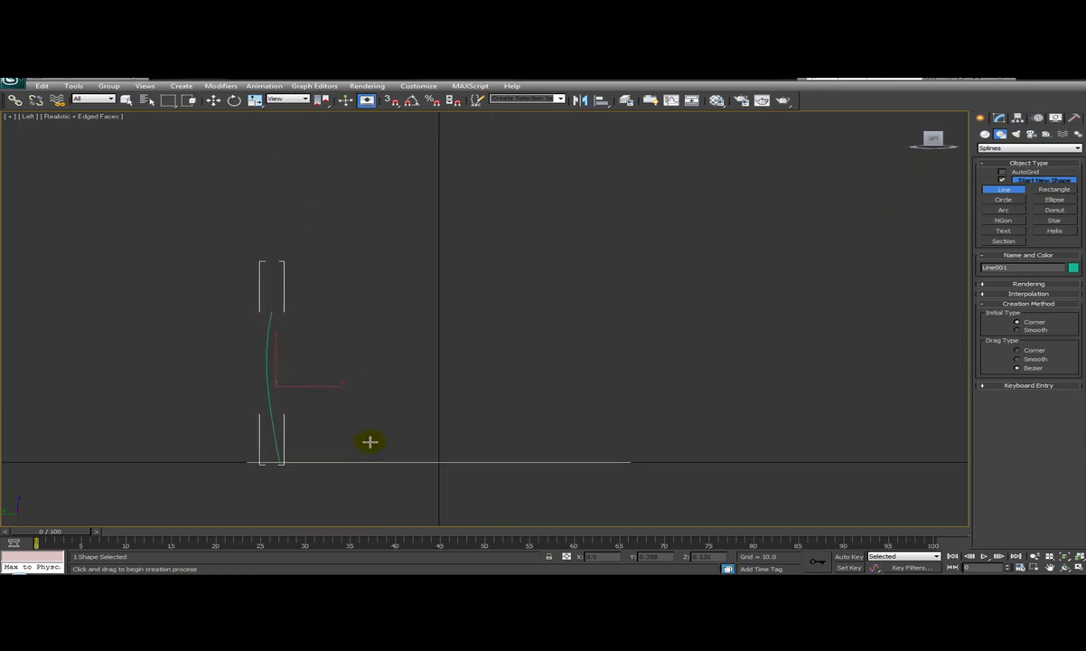
{"action": "left_click", "coordinate": [439, 459]}
{"action": "left_click_drag", "start_coordinate": [450, 157], "coordinate": [482, 90]}
{"action": "right_click", "coordinate": [528, 474]}
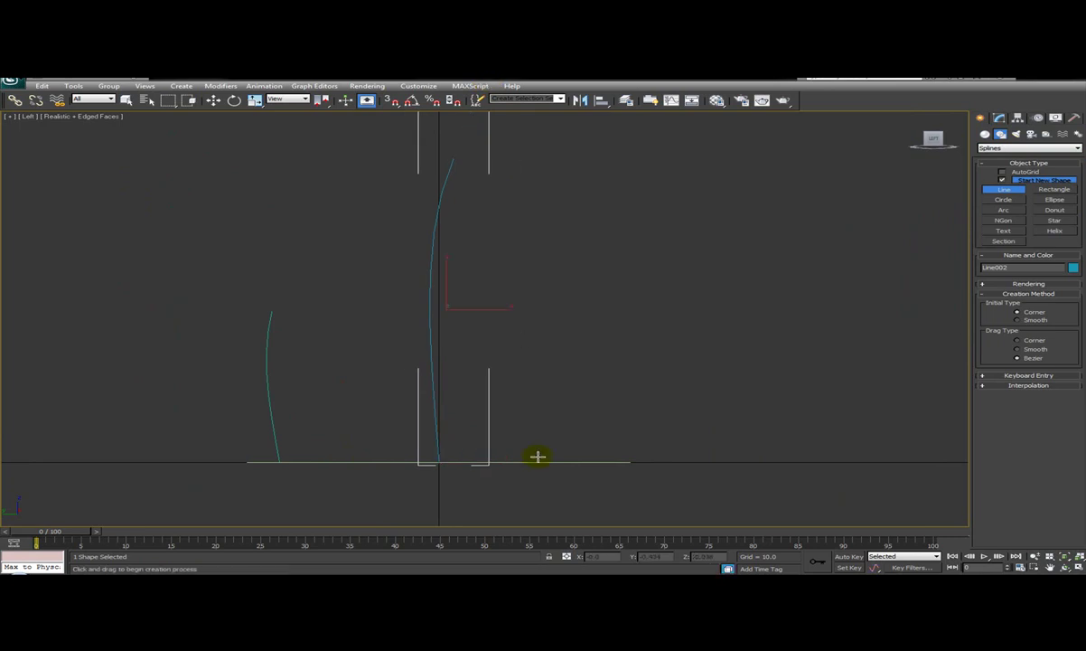
- Draw a third, shorter curved line rising from near the plane's right end and finish line creation
{"action": "left_click", "coordinate": [583, 459]}
{"action": "left_click_drag", "start_coordinate": [568, 305], "coordinate": [573, 262]}
{"action": "right_click", "coordinate": [572, 249]}
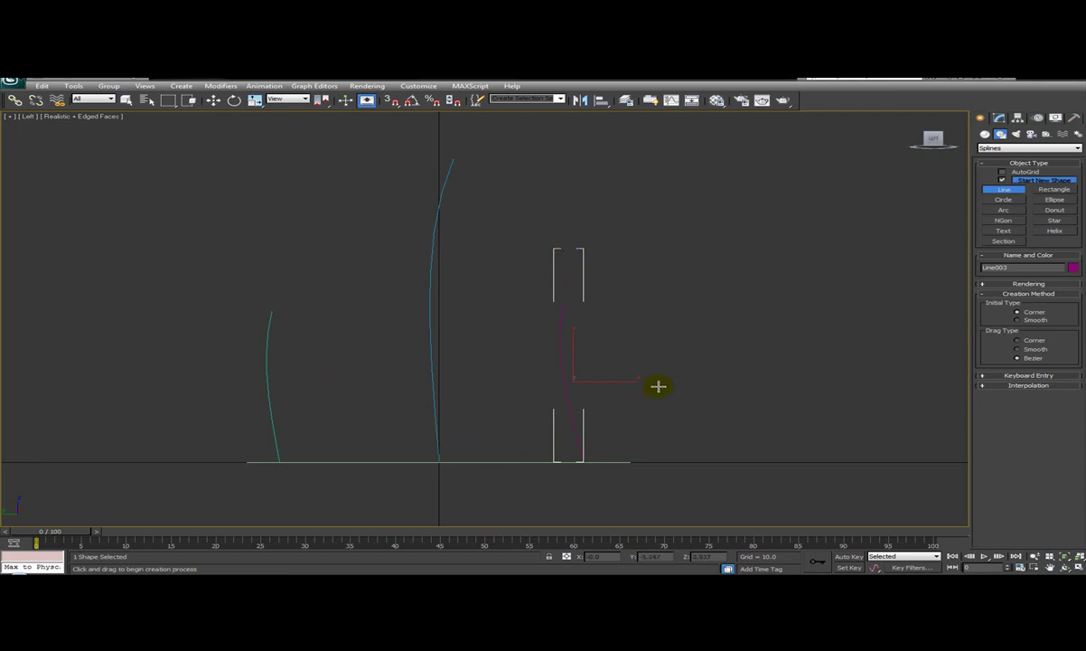
{"action": "right_click", "coordinate": [803, 461]}
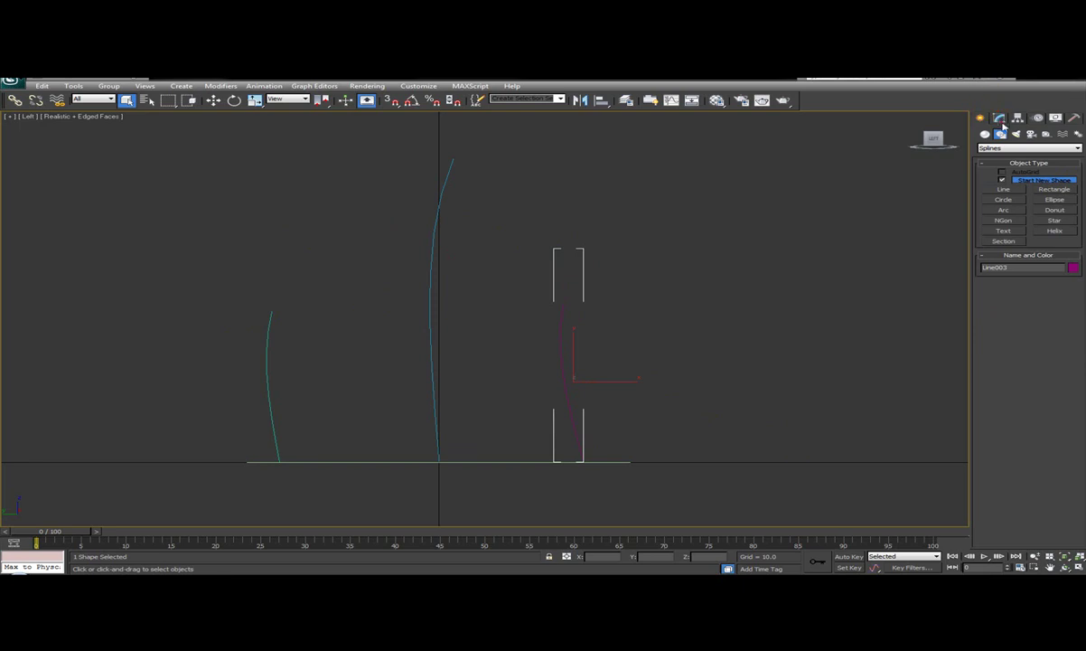
- Attach the middle and left curved lines to the right one so all three form a single spline object
{"action": "left_click", "coordinate": [999, 119]}
{"action": "left_click", "coordinate": [1003, 474]}
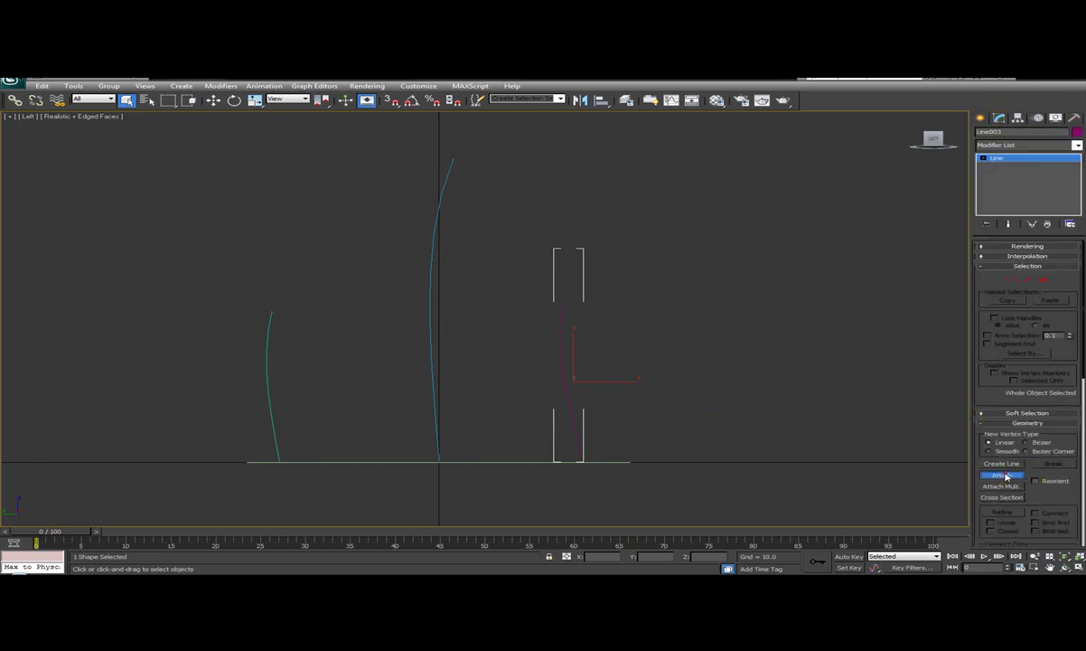
{"action": "left_click", "coordinate": [430, 348]}
{"action": "left_click", "coordinate": [265, 368]}
{"action": "key", "text": "w"}
{"action": "left_click", "coordinate": [1003, 160]}
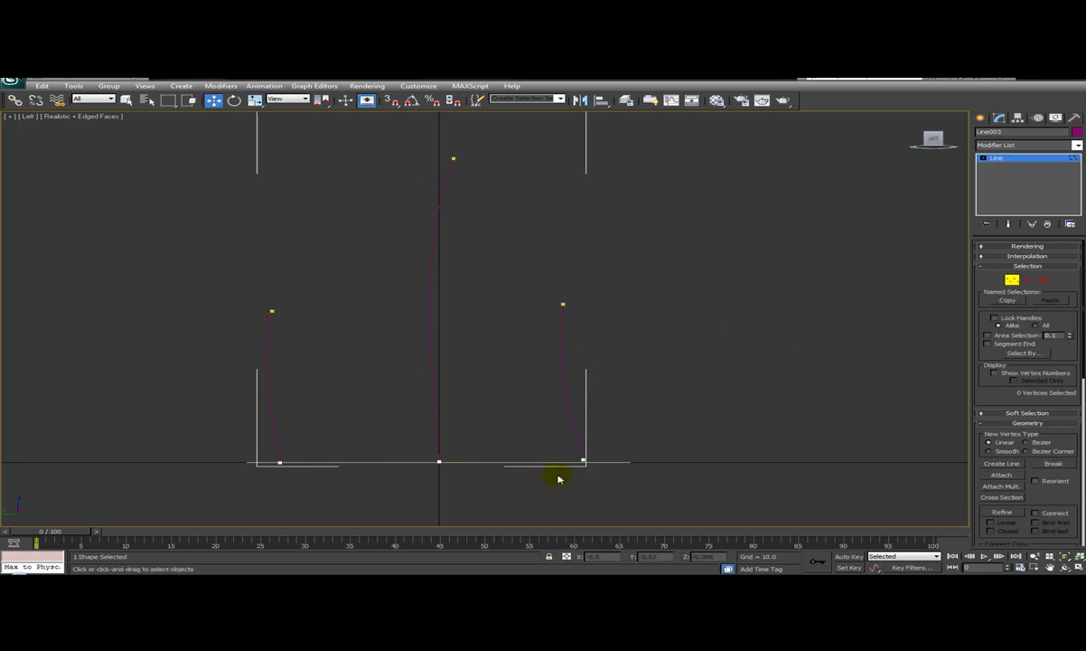
{"action": "left_click", "coordinate": [1003, 160]}
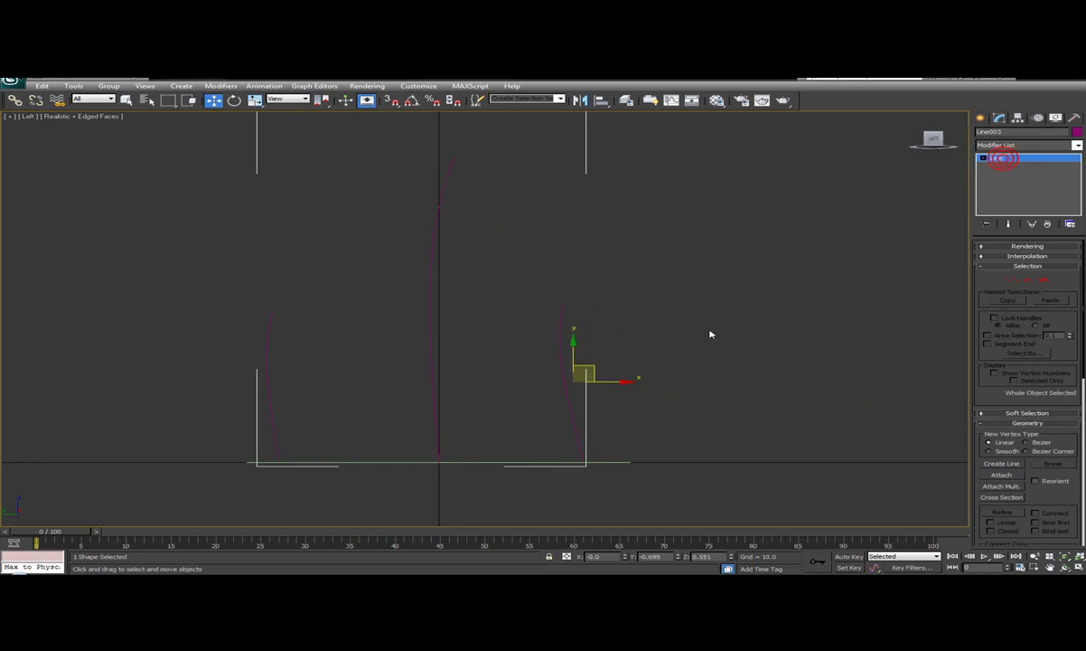
- Apply the Hair and Fur (WSM) modifier to the plane in the Perspective viewport
{"action": "key", "text": "p"}
{"action": "middle_click_drag", "start_coordinate": [493, 388], "coordinate": [607, 417], "text": "alt"}
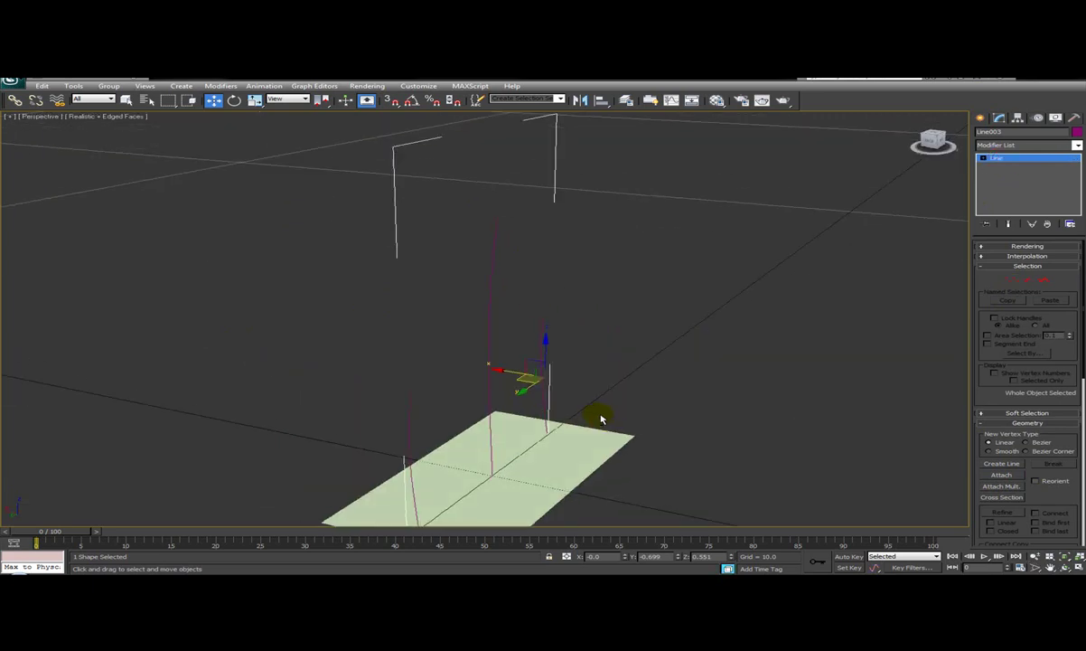
{"action": "left_click", "coordinate": [568, 443]}
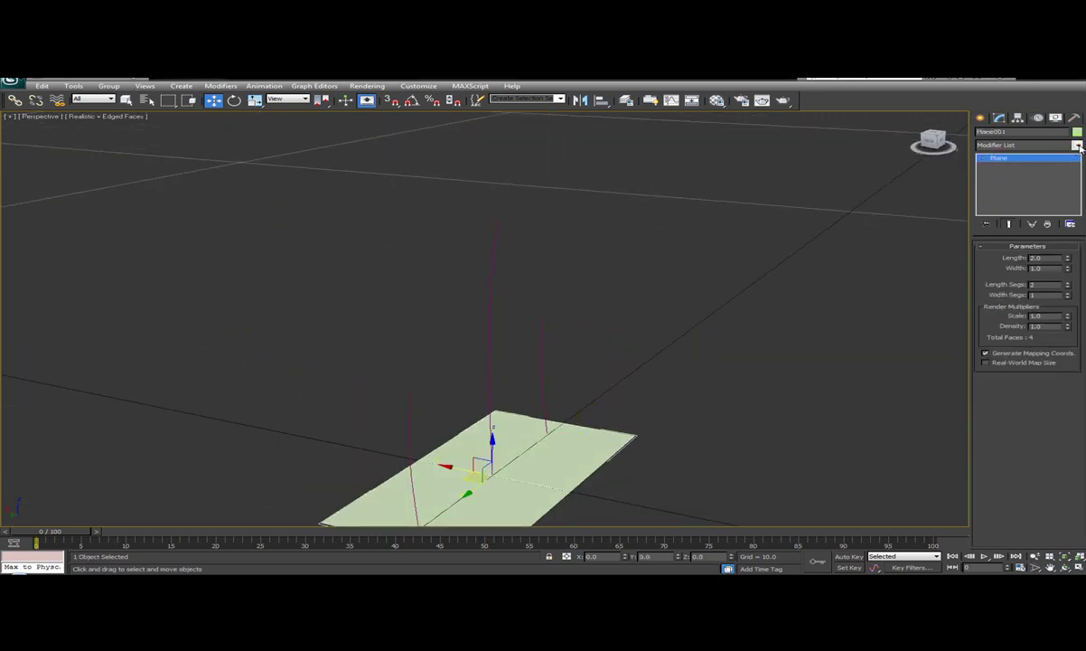
{"action": "left_click", "coordinate": [1077, 146]}
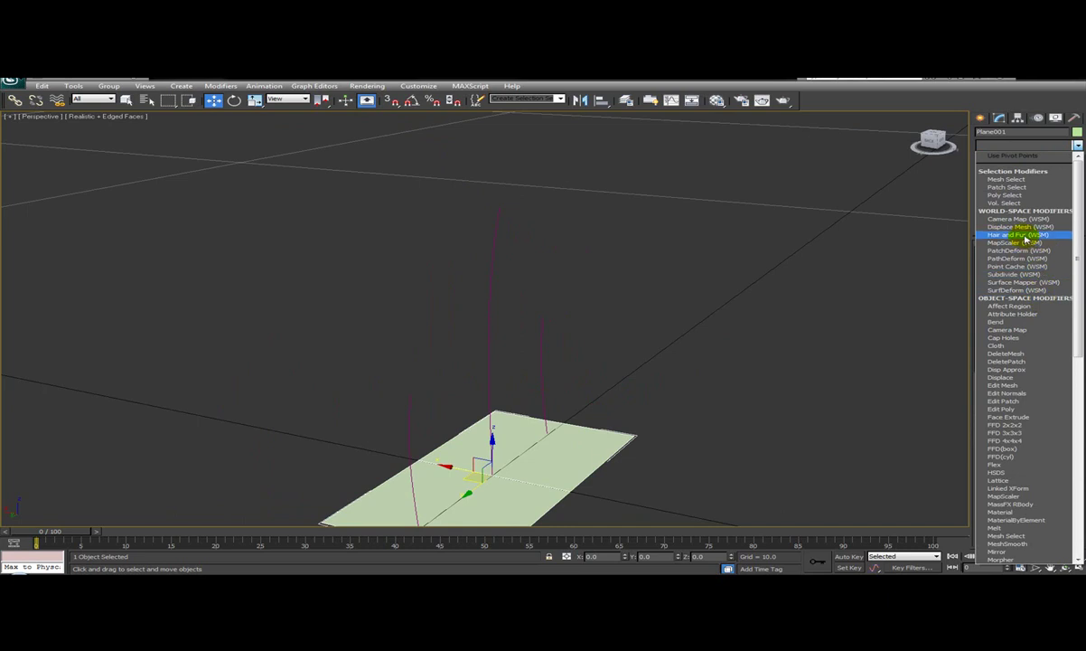
{"action": "left_click", "coordinate": [1026, 237]}
{"action": "middle_click_drag", "start_coordinate": [785, 416], "coordinate": [722, 285], "text": "alt"}
{"action": "scroll", "coordinate": [686, 376], "scroll_direction": "up", "scroll_amount": 2}
{"action": "middle_click_drag", "start_coordinate": [685, 376], "coordinate": [899, 313]}
{"action": "scroll", "coordinate": [688, 237], "scroll_direction": "down", "scroll_amount": 1}
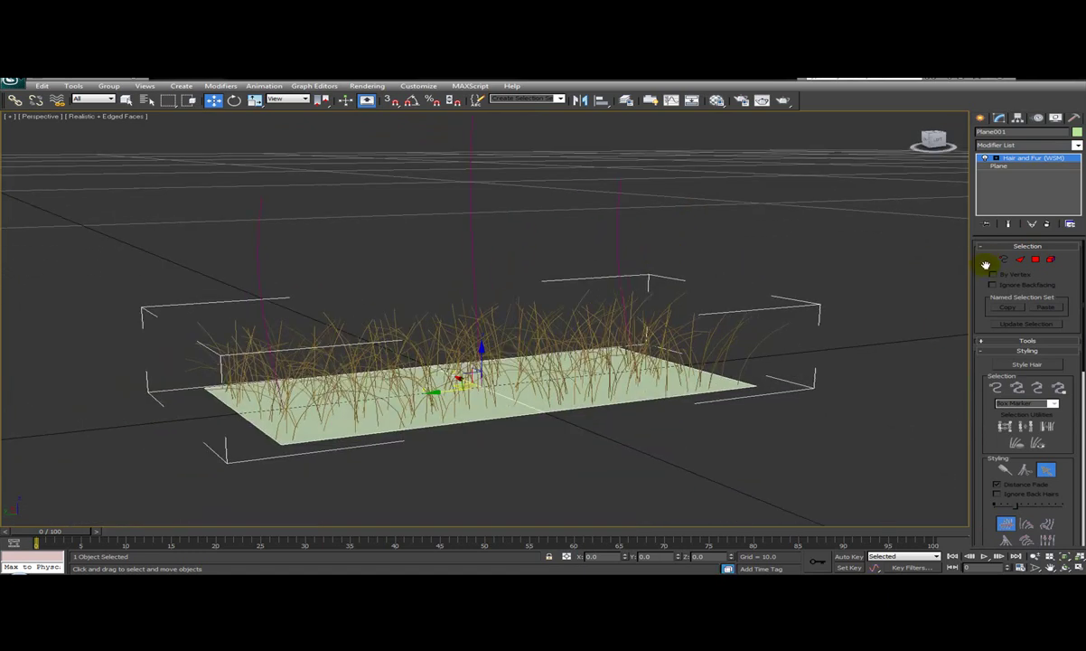
{"action": "scroll", "coordinate": [676, 243], "scroll_direction": "up", "scroll_amount": 2}
{"action": "middle_click_drag", "start_coordinate": [676, 243], "coordinate": [683, 327]}
{"action": "scroll", "coordinate": [679, 258], "scroll_direction": "down", "scroll_amount": 2}
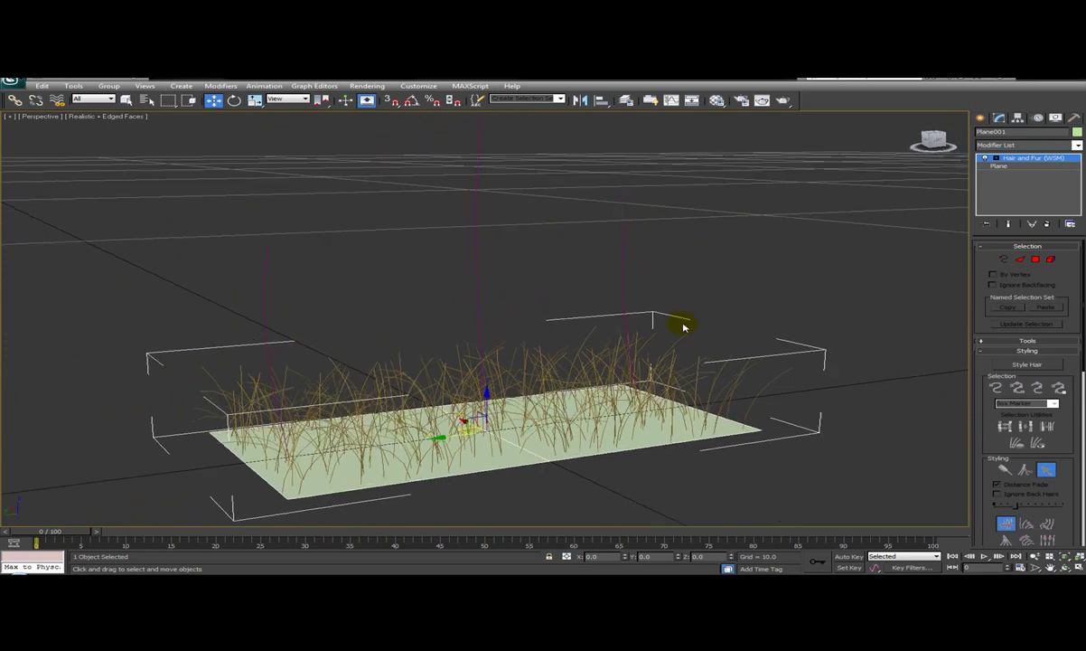
- Recomb the plane's hair from the attached splines and inspect the growth from several angles
{"action": "left_click", "coordinate": [1001, 341]}
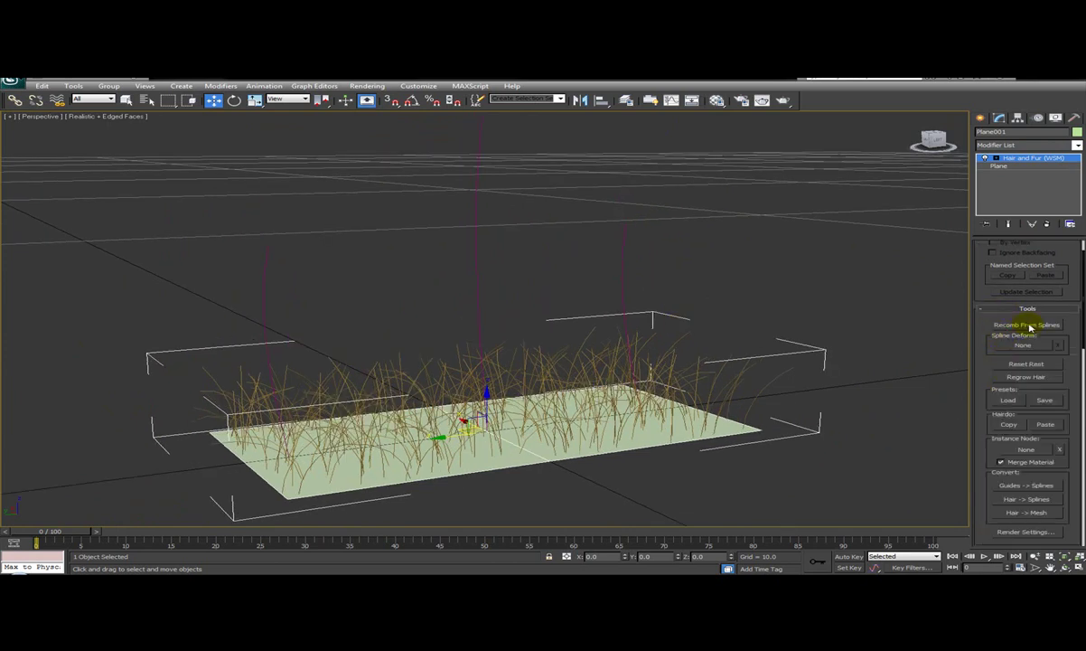
{"action": "left_click", "coordinate": [1044, 326]}
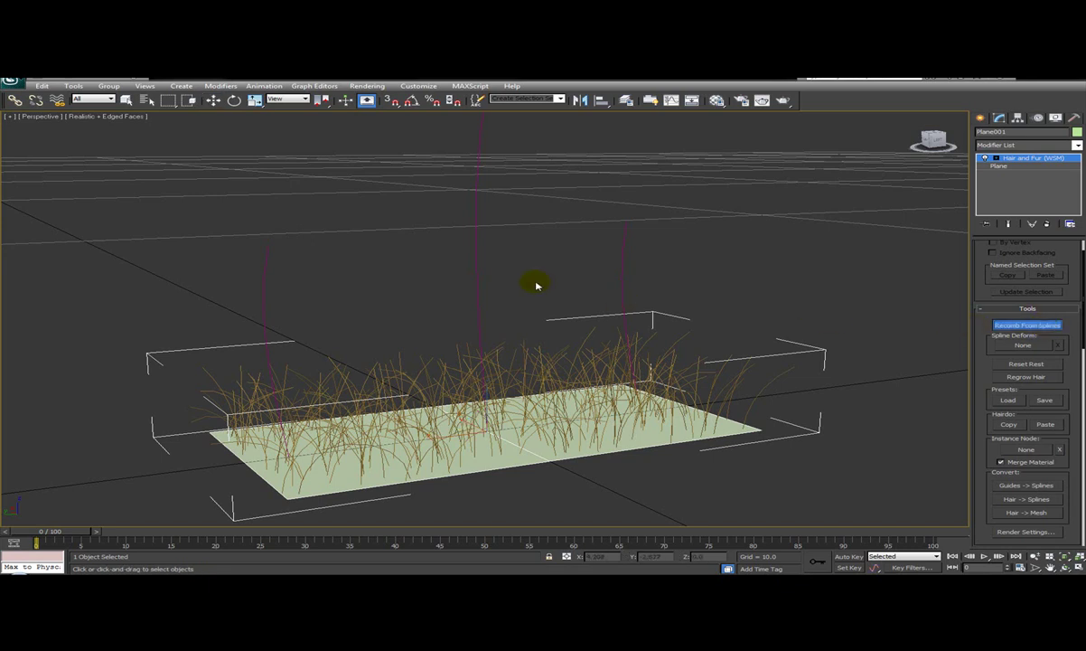
{"action": "left_click", "coordinate": [477, 272]}
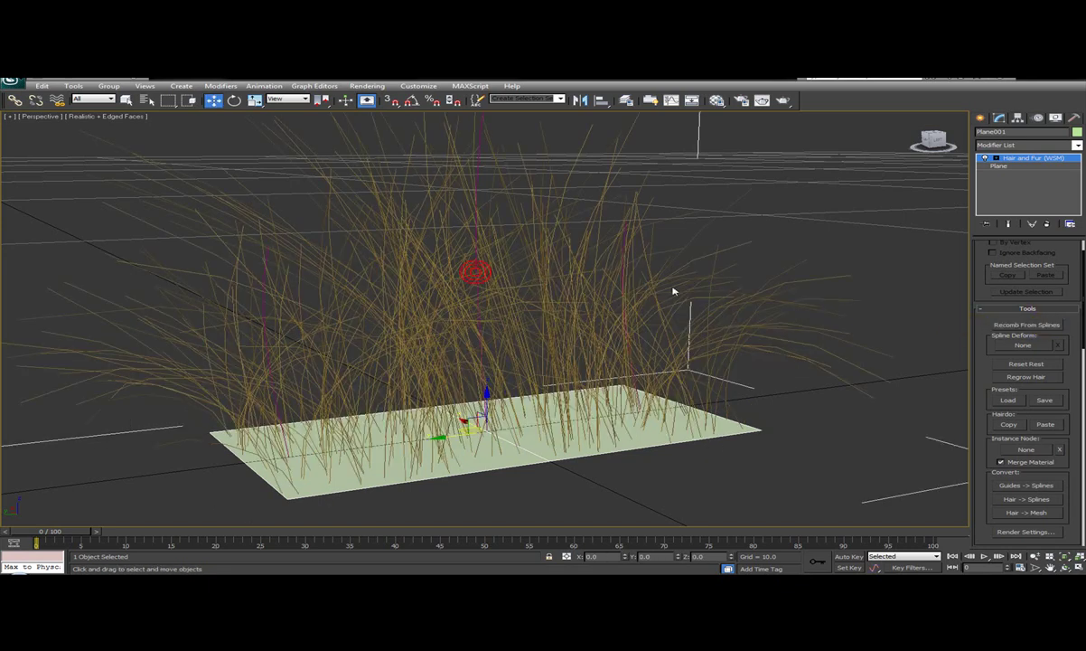
{"action": "scroll", "coordinate": [682, 380], "scroll_direction": "down", "scroll_amount": 3}
{"action": "middle_click_drag", "start_coordinate": [672, 376], "coordinate": [626, 362], "text": "alt"}
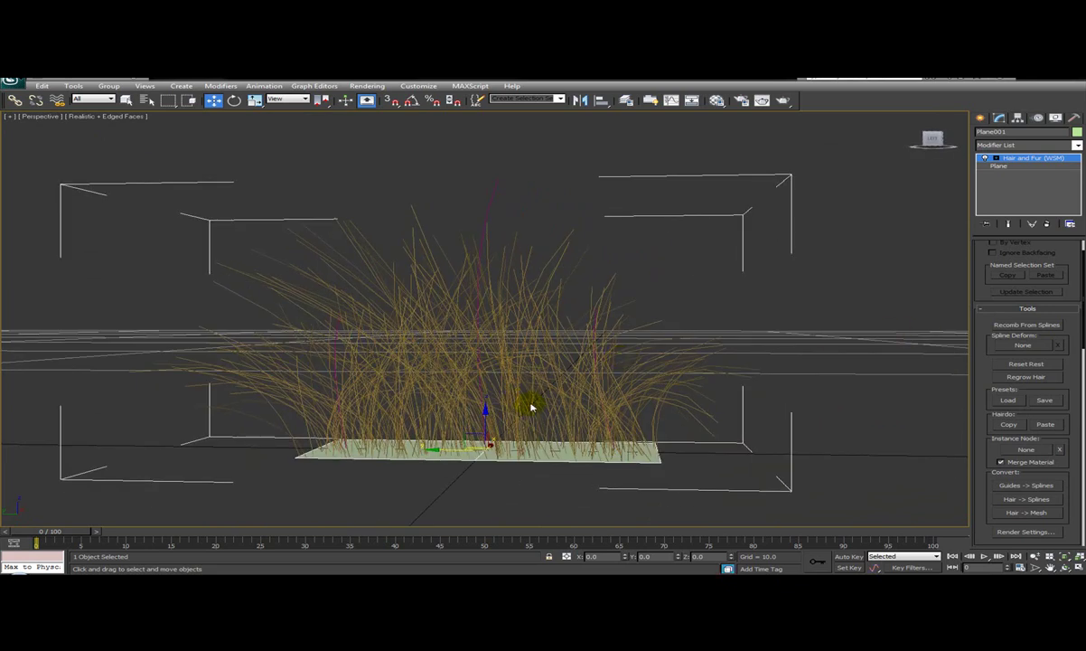
{"action": "middle_click_drag", "start_coordinate": [480, 364], "coordinate": [479, 178], "text": "alt"}
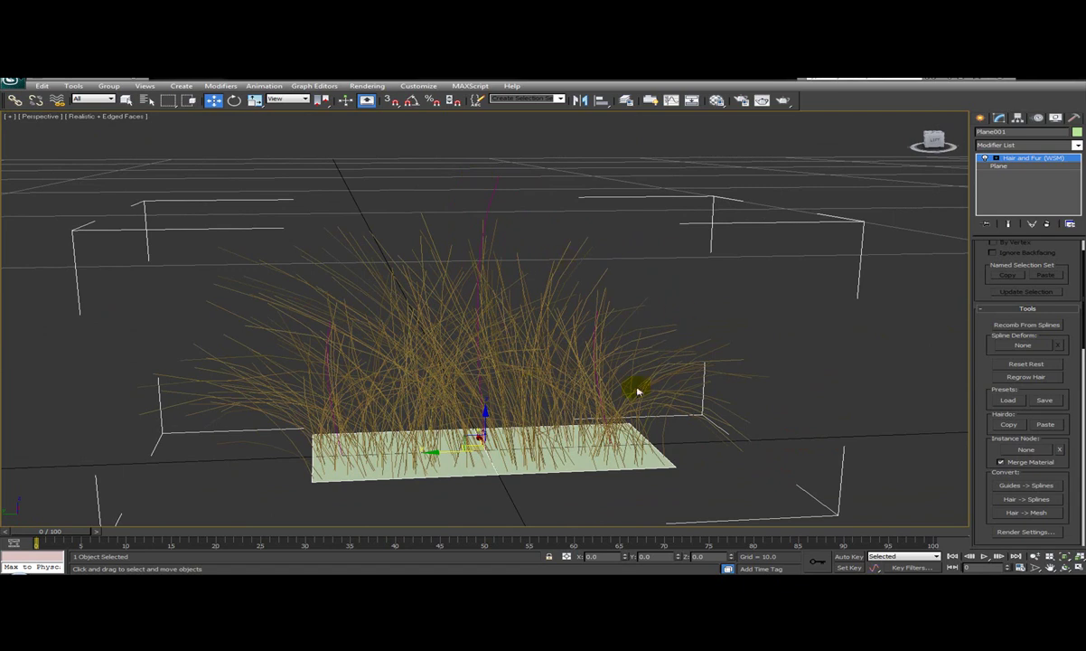
{"action": "middle_click_drag", "start_coordinate": [748, 398], "coordinate": [660, 377], "text": "alt"}
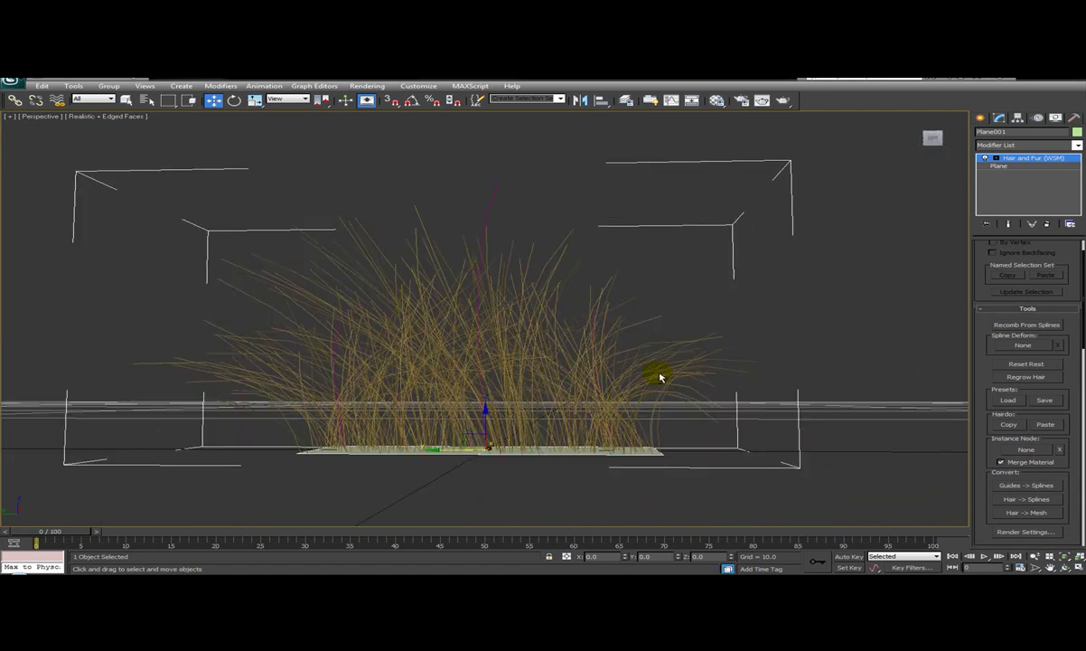
{"action": "middle_click_drag", "start_coordinate": [358, 313], "coordinate": [575, 394], "text": "alt"}
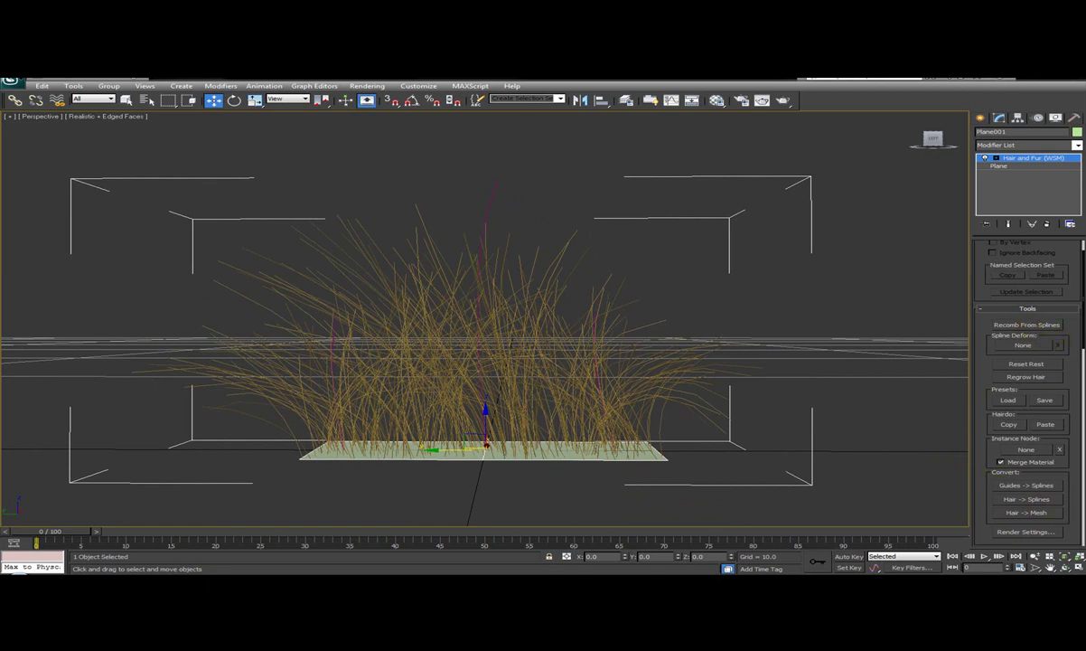
- Enter the Style Hair mode of the Hair and Fur modifier and look over the guide hairs
{"action": "left_click_drag", "start_coordinate": [1084, 340], "coordinate": [1082, 415]}
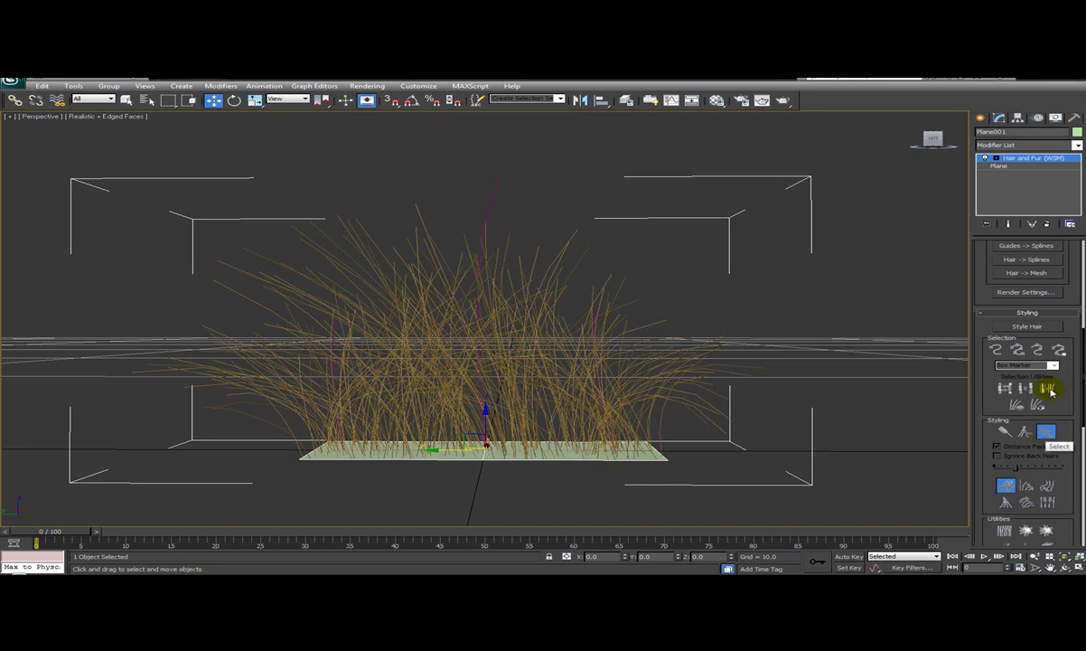
{"action": "left_click", "coordinate": [1027, 328]}
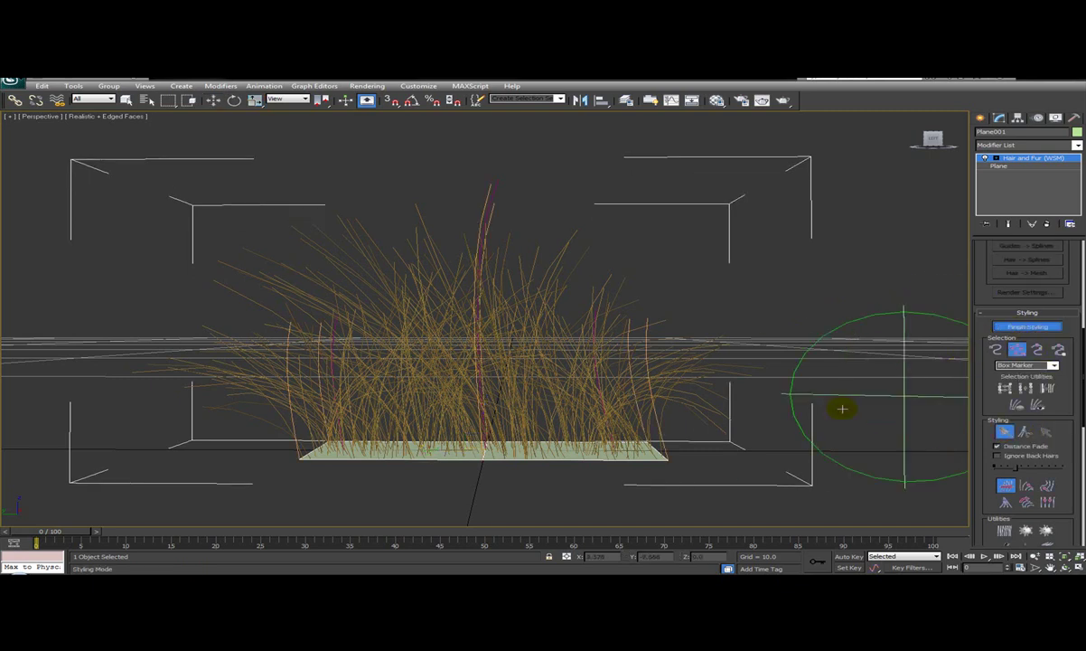
{"action": "middle_click_drag", "start_coordinate": [796, 412], "coordinate": [686, 417], "text": "alt"}
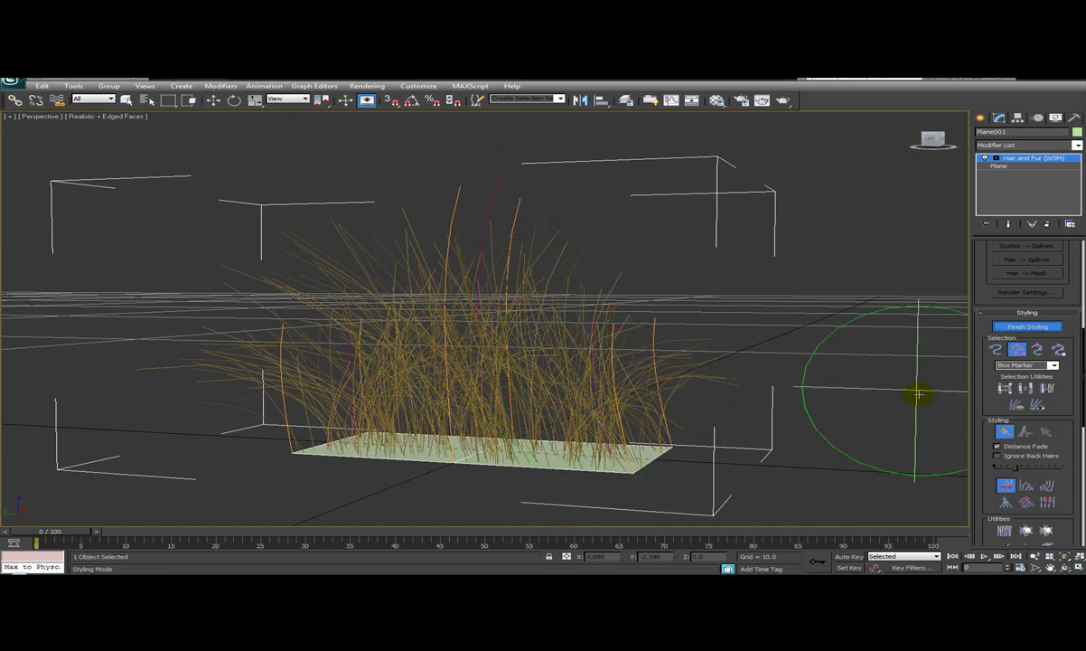
{"action": "middle_click_drag", "start_coordinate": [781, 400], "coordinate": [857, 404], "text": "alt"}
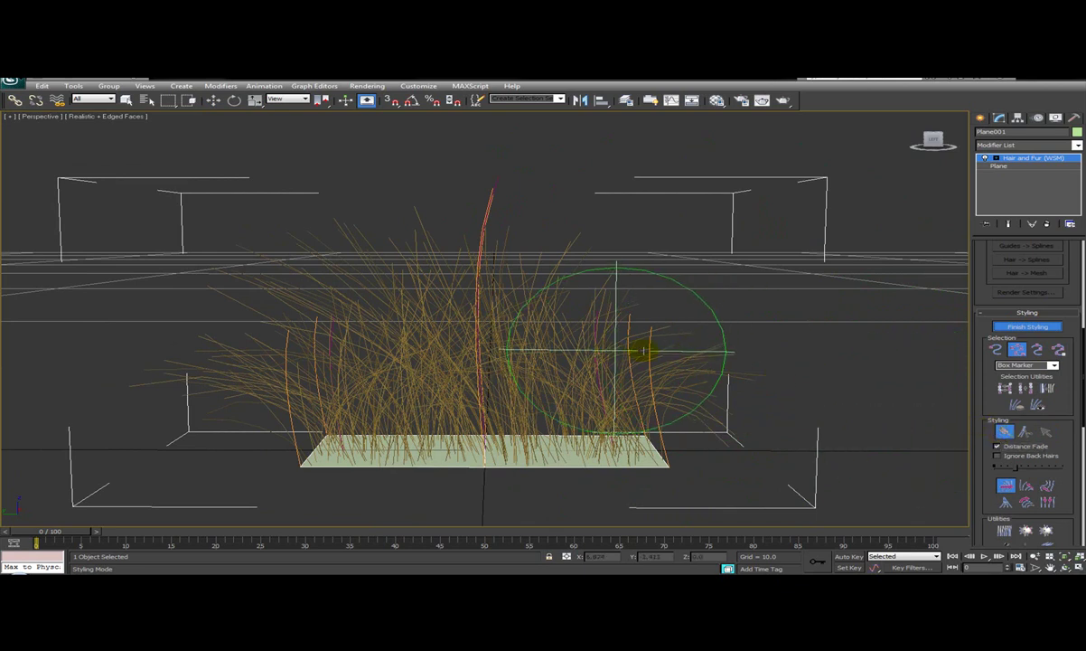
{"action": "middle_click_drag", "start_coordinate": [730, 373], "coordinate": [707, 366], "text": "alt"}
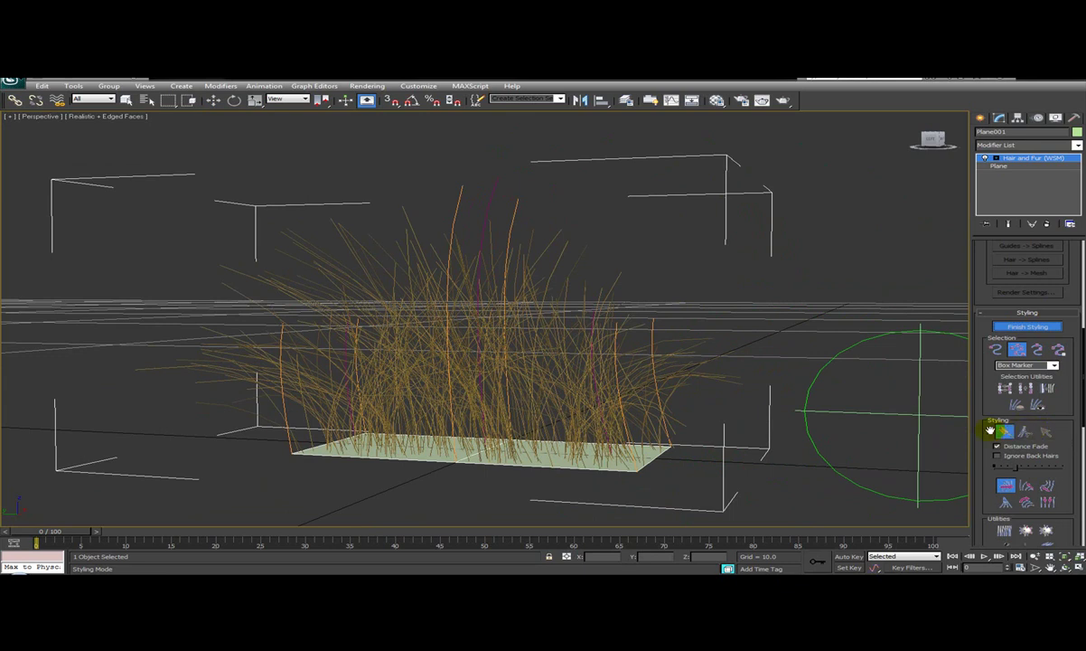
- Comb the guide hairs upward with the hair brush from the plane's angled side view
{"action": "middle_click_drag", "start_coordinate": [724, 408], "coordinate": [761, 408], "text": "alt"}
{"action": "left_click_drag", "start_coordinate": [651, 364], "coordinate": [644, 291]}
{"action": "left_click_drag", "start_coordinate": [661, 412], "coordinate": [640, 191]}
{"action": "mouse_move", "coordinate": [684, 330]}
{"action": "middle_mouse_down", "text": "alt"}
{"action": "mouse_move", "coordinate": [631, 323]}
{"action": "mouse_move", "coordinate": [692, 328]}
{"action": "middle_mouse_up", "text": "alt"}
{"action": "left_click_drag", "start_coordinate": [548, 309], "coordinate": [595, 163]}
{"action": "middle_click_drag", "start_coordinate": [691, 371], "coordinate": [768, 366], "text": "alt"}
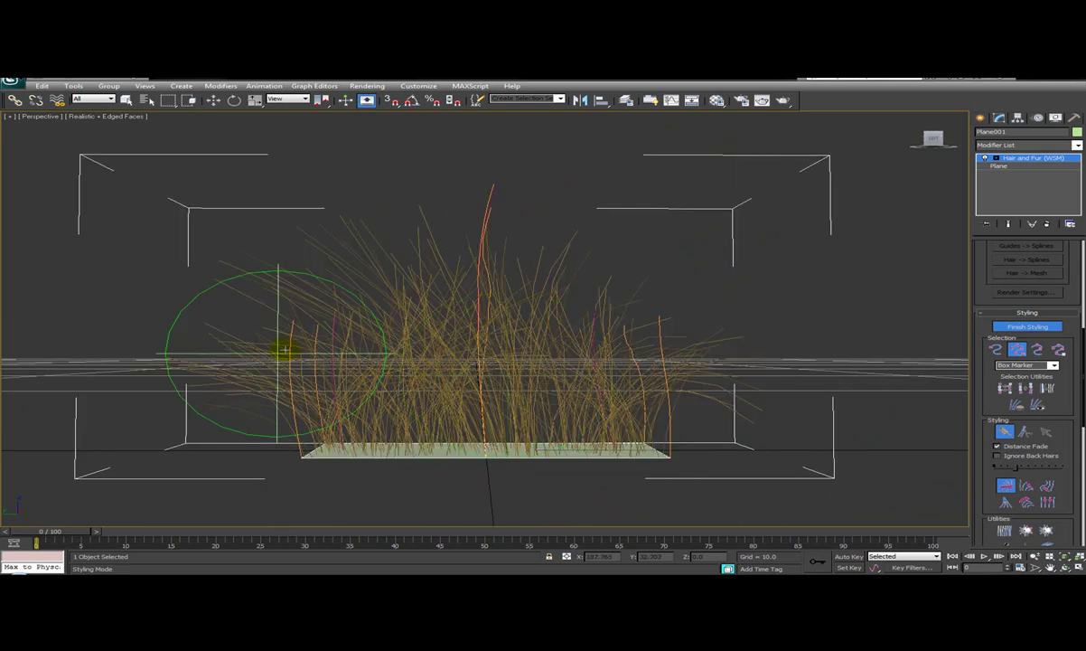
- Brush the middle hairs upright and shape the outer guide hairs at both ends of the plane, with their tips leaning outward
{"action": "middle_click_drag", "start_coordinate": [373, 241], "coordinate": [443, 295], "text": "alt"}
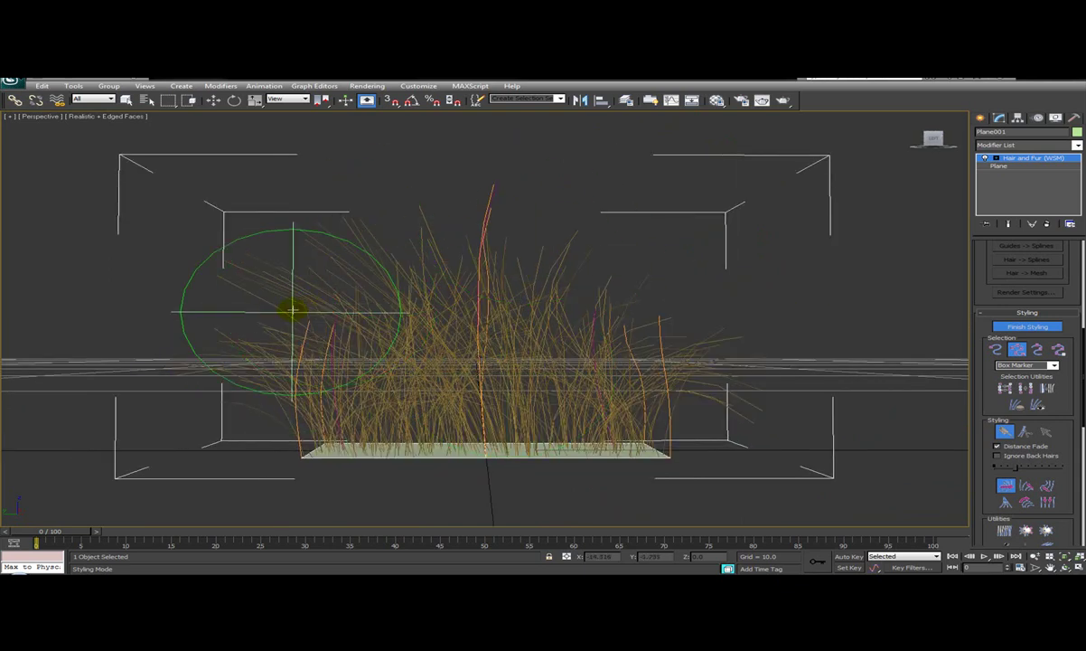
{"action": "middle_click_drag", "start_coordinate": [315, 284], "coordinate": [540, 237], "text": "alt"}
{"action": "mouse_move", "coordinate": [516, 199]}
{"action": "left_mouse_down"}
{"action": "mouse_move", "coordinate": [516, 187]}
{"action": "mouse_move", "coordinate": [568, 158]}
{"action": "left_mouse_up"}
{"action": "middle_click_drag", "start_coordinate": [567, 158], "coordinate": [614, 248], "text": "alt"}
{"action": "mouse_move", "coordinate": [635, 279]}
{"action": "left_mouse_down"}
{"action": "mouse_move", "coordinate": [691, 245]}
{"action": "mouse_move", "coordinate": [728, 265]}
{"action": "left_mouse_up"}
{"action": "mouse_move", "coordinate": [501, 131]}
{"action": "left_mouse_down"}
{"action": "mouse_move", "coordinate": [501, 174]}
{"action": "mouse_move", "coordinate": [492, 138]}
{"action": "left_mouse_up"}
{"action": "left_click_drag", "start_coordinate": [489, 255], "coordinate": [482, 259]}
{"action": "left_click_drag", "start_coordinate": [483, 311], "coordinate": [487, 311]}
{"action": "left_click_drag", "start_coordinate": [376, 380], "coordinate": [355, 334]}
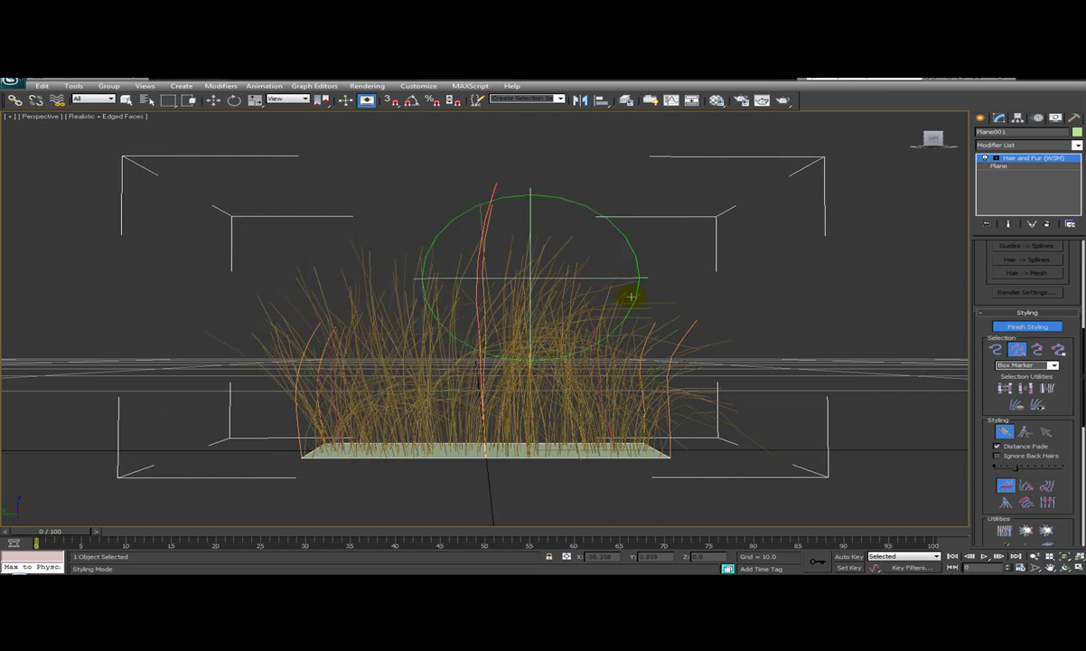
- Comb the stray hairs at the plane's right end inward and upward
{"action": "mouse_move", "coordinate": [723, 335]}
{"action": "left_mouse_down"}
{"action": "mouse_move", "coordinate": [688, 323]}
{"action": "mouse_move", "coordinate": [715, 364]}
{"action": "left_mouse_up"}
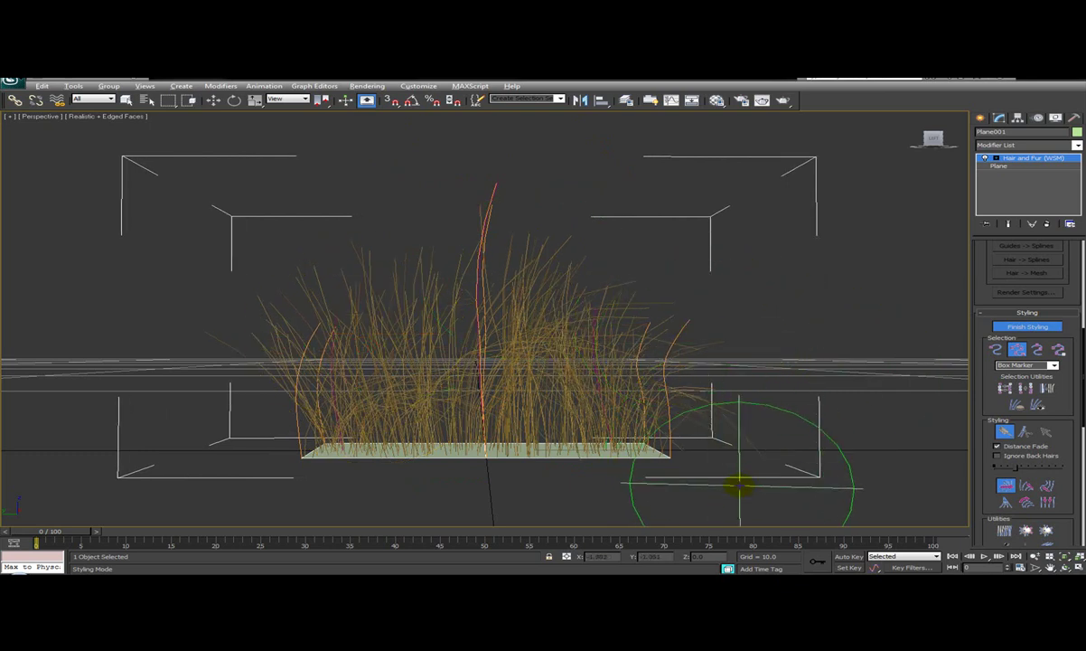
{"action": "middle_click_drag", "start_coordinate": [735, 483], "coordinate": [654, 461], "text": "alt"}
{"action": "left_click_drag", "start_coordinate": [679, 408], "coordinate": [653, 394]}
{"action": "left_click_drag", "start_coordinate": [658, 341], "coordinate": [657, 336]}
{"action": "middle_click_drag", "start_coordinate": [784, 442], "coordinate": [822, 438], "text": "alt"}
- Brush the guide hairs upward and inward as seen from the plane's short end
{"action": "mouse_move", "coordinate": [582, 407]}
{"action": "middle_mouse_down", "text": "alt"}
{"action": "mouse_move", "coordinate": [700, 419]}
{"action": "mouse_move", "coordinate": [589, 339]}
{"action": "middle_mouse_up", "text": "alt"}
{"action": "left_click_drag", "start_coordinate": [589, 340], "coordinate": [582, 298]}
{"action": "mouse_move", "coordinate": [608, 240]}
{"action": "left_mouse_down"}
{"action": "mouse_move", "coordinate": [546, 166]}
{"action": "mouse_move", "coordinate": [417, 179]}
{"action": "mouse_move", "coordinate": [426, 181]}
{"action": "left_mouse_up"}
{"action": "mouse_move", "coordinate": [380, 327]}
{"action": "left_mouse_down"}
{"action": "mouse_move", "coordinate": [383, 298]}
{"action": "mouse_move", "coordinate": [397, 305]}
{"action": "mouse_move", "coordinate": [402, 332]}
{"action": "mouse_move", "coordinate": [352, 357]}
{"action": "mouse_move", "coordinate": [348, 386]}
{"action": "mouse_move", "coordinate": [615, 389]}
{"action": "left_mouse_up"}
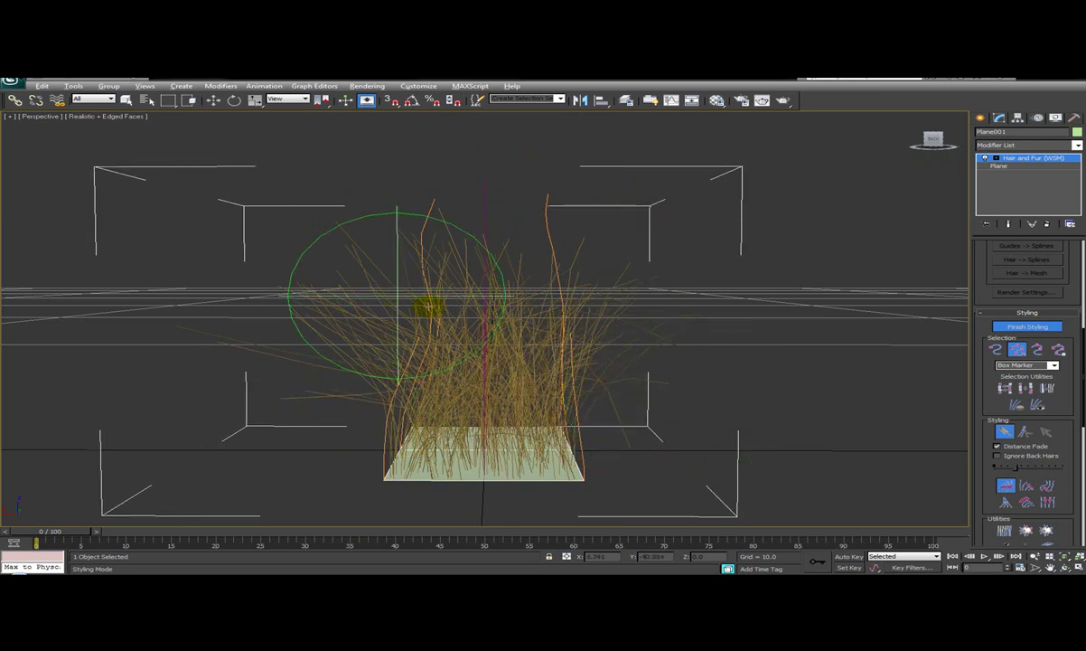
{"action": "left_click_drag", "start_coordinate": [507, 356], "coordinate": [470, 334]}
{"action": "mouse_move", "coordinate": [694, 394]}
{"action": "middle_mouse_down", "text": "alt"}
{"action": "mouse_move", "coordinate": [575, 387]}
{"action": "mouse_move", "coordinate": [632, 384]}
{"action": "middle_mouse_up", "text": "alt"}
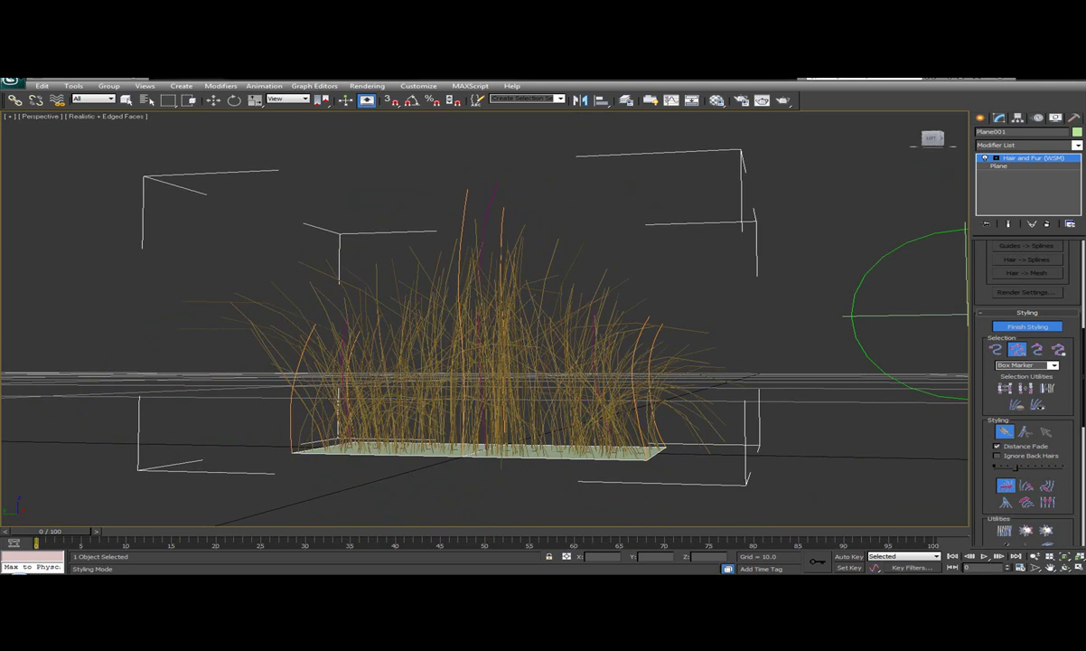
- Finish styling the hair and bring up the Hair and Fur modifier's material parameters
{"action": "left_click", "coordinate": [1013, 327]}
{"action": "middle_click_drag", "start_coordinate": [686, 412], "coordinate": [740, 402], "text": "alt"}
{"action": "left_click_drag", "start_coordinate": [1082, 359], "coordinate": [1079, 463]}
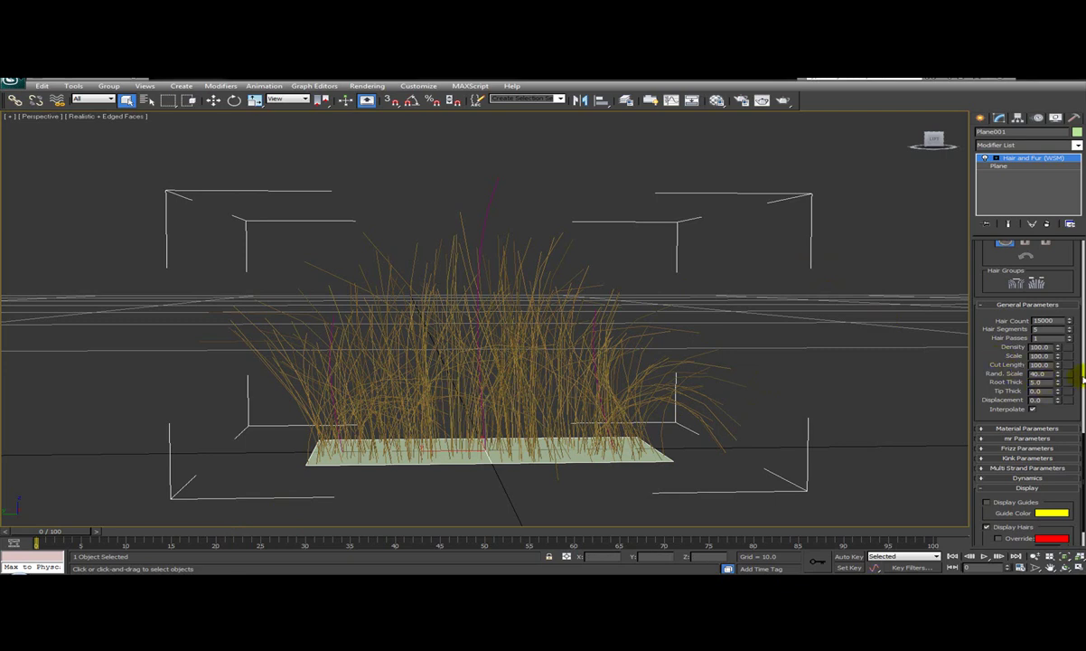
{"action": "scroll", "coordinate": [1082, 378], "scroll_direction": "up", "scroll_amount": 3}
{"action": "left_click_drag", "start_coordinate": [1082, 388], "coordinate": [1079, 444]}
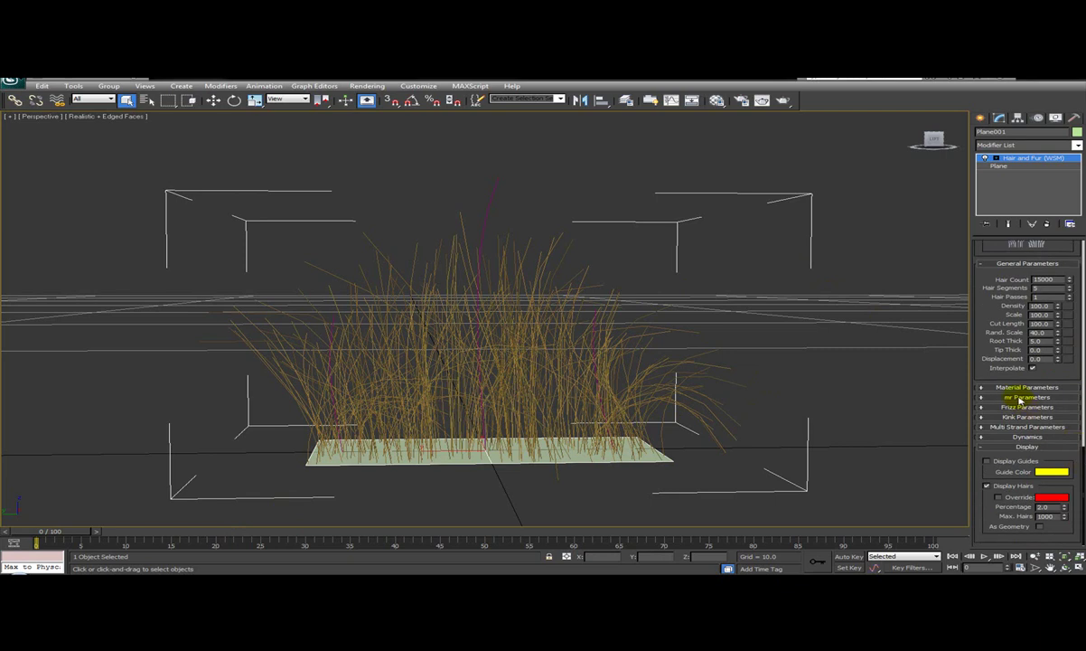
{"action": "left_click", "coordinate": [1015, 388]}
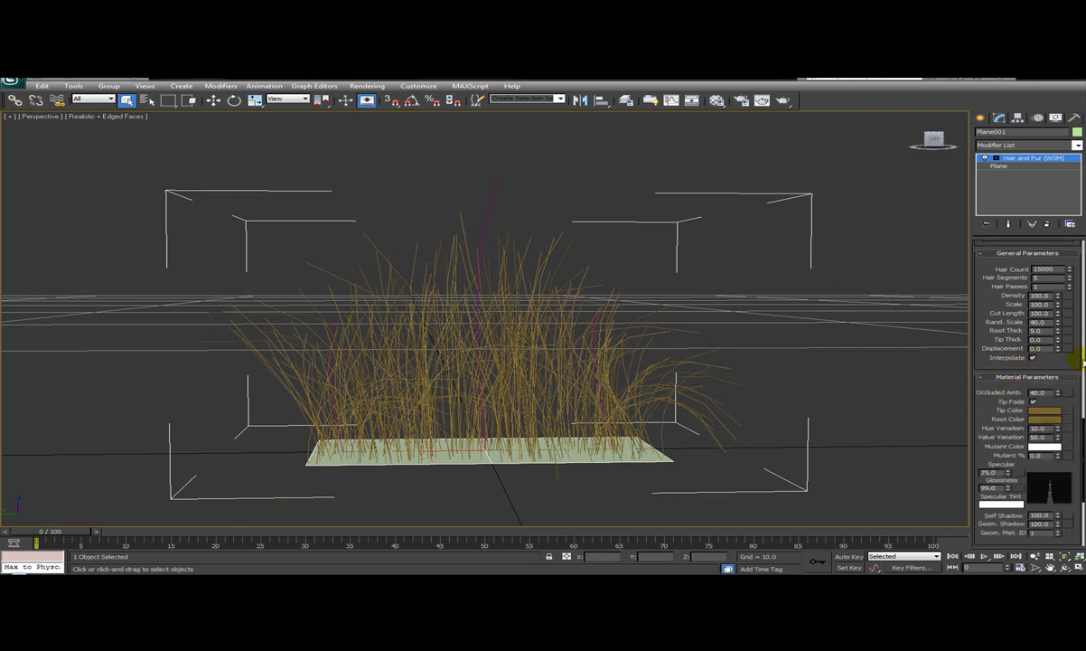
{"action": "left_click", "coordinate": [1082, 413]}
{"action": "left_click_drag", "start_coordinate": [1082, 417], "coordinate": [1082, 486]}
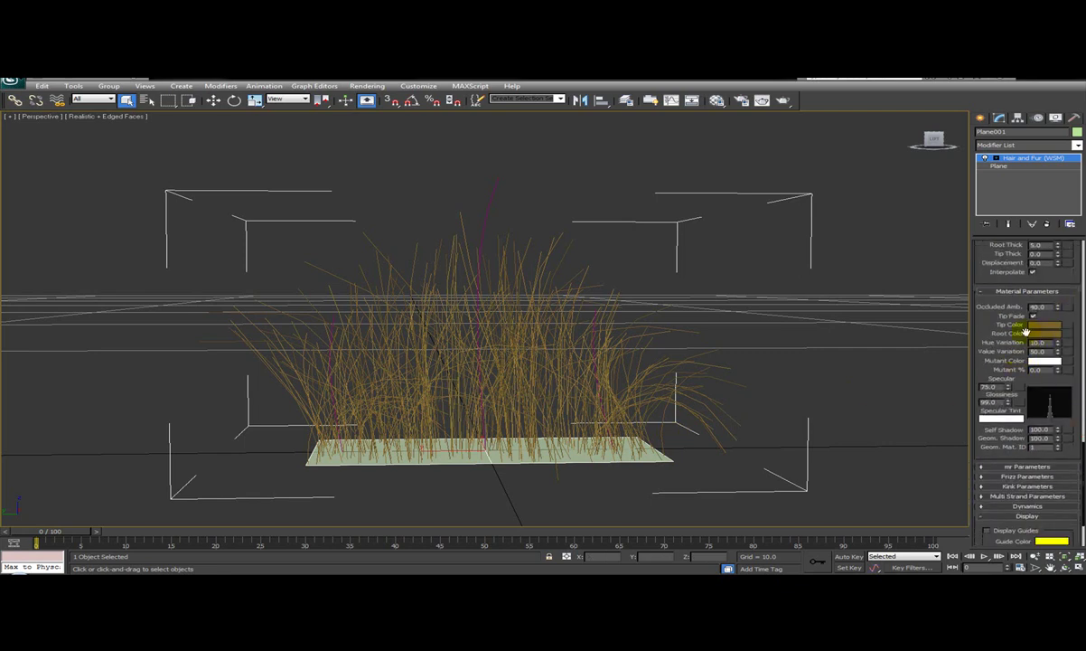
- Change the hair's root color to a darker brown and set Occluded Amb. to 0
{"action": "left_click", "coordinate": [1048, 336]}
{"action": "left_click_drag", "start_coordinate": [380, 151], "coordinate": [380, 137]}
{"action": "left_click_drag", "start_coordinate": [445, 180], "coordinate": [437, 180]}
{"action": "left_click", "coordinate": [479, 214]}
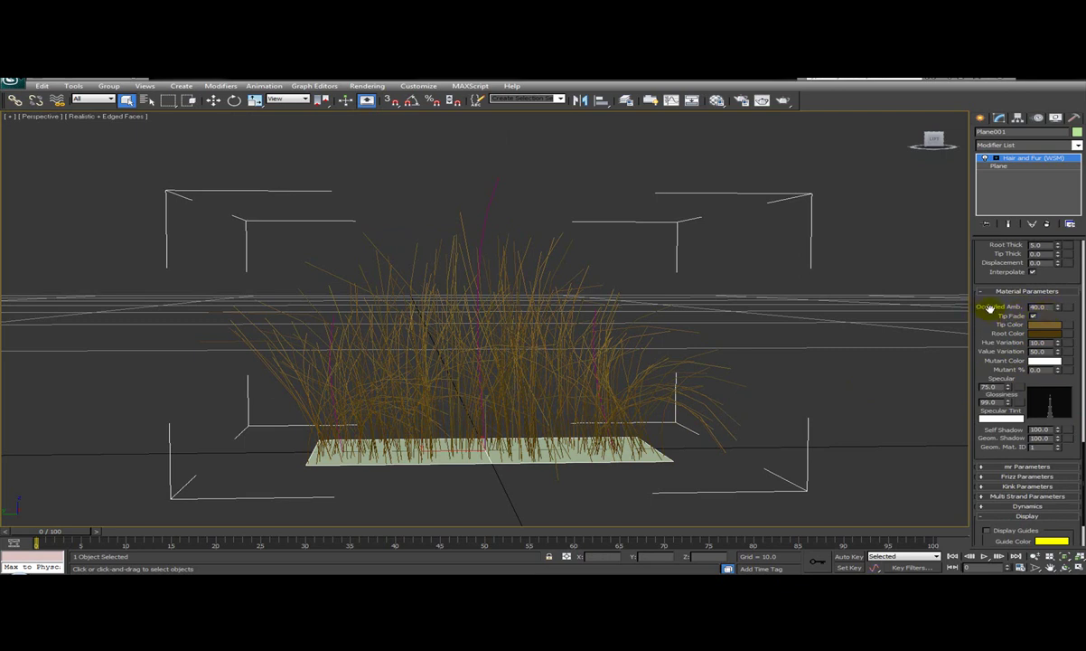
{"action": "left_click_drag", "start_coordinate": [1060, 308], "coordinate": [762, 263]}
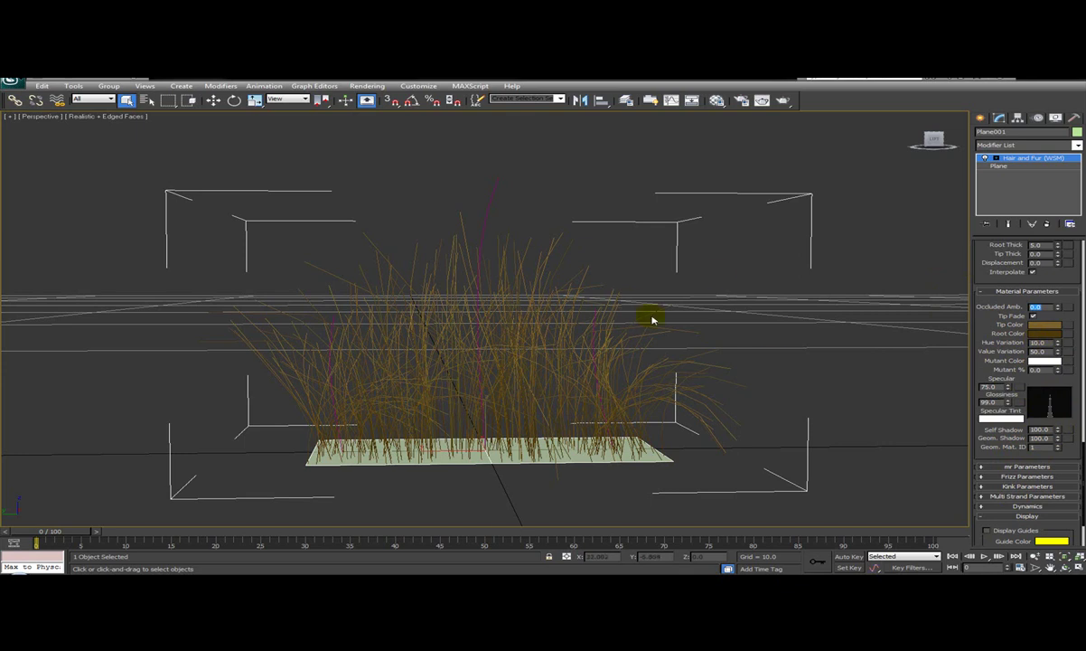
- Render the Perspective view, inspect the hair in color and in the alpha channel, and close the render
{"action": "left_click", "coordinate": [781, 102]}
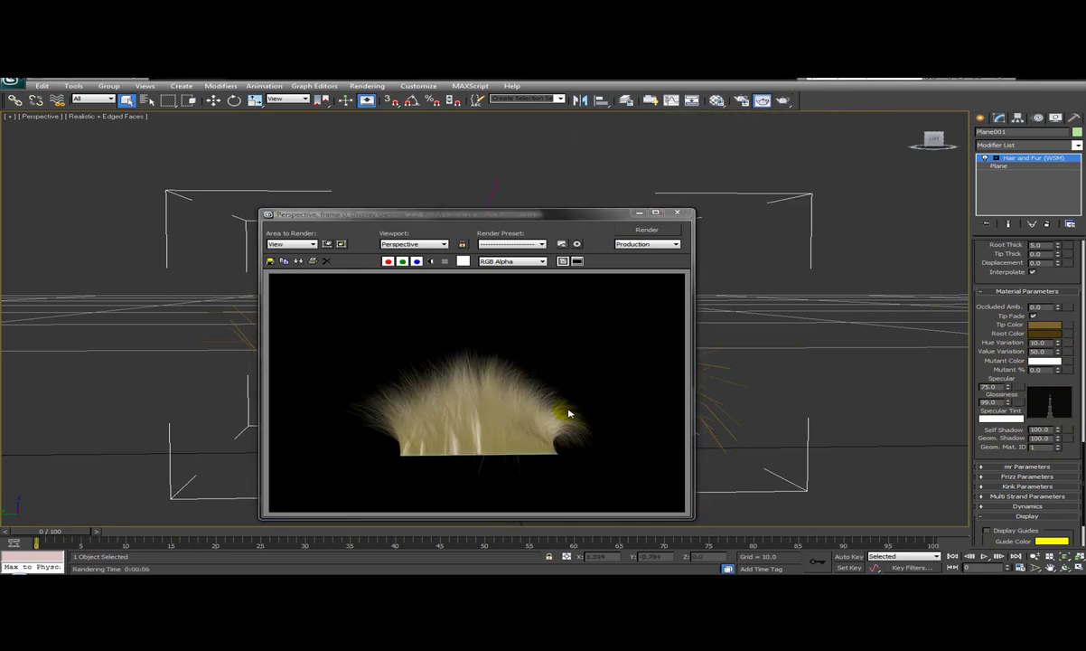
{"action": "left_click", "coordinate": [430, 261]}
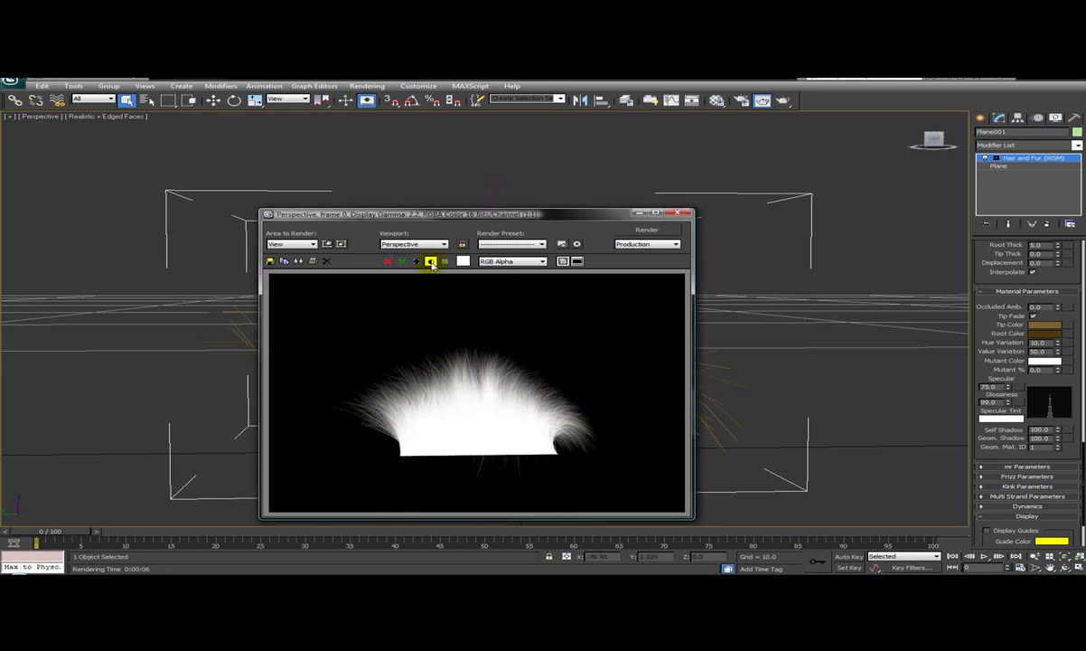
{"action": "left_click", "coordinate": [431, 262]}
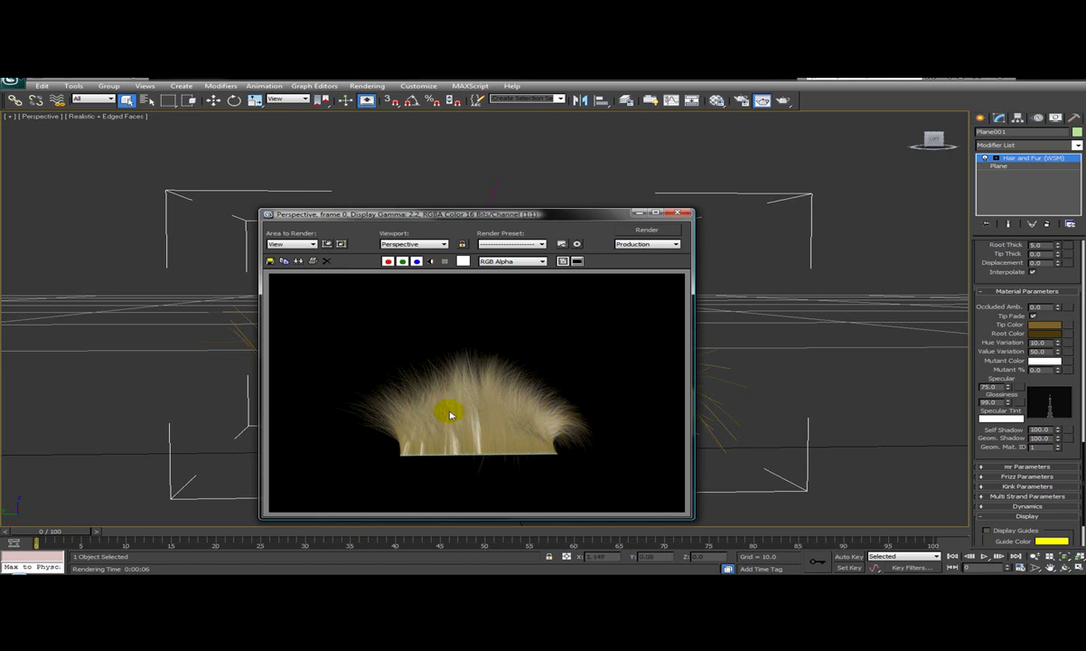
{"action": "left_click", "coordinate": [683, 214]}
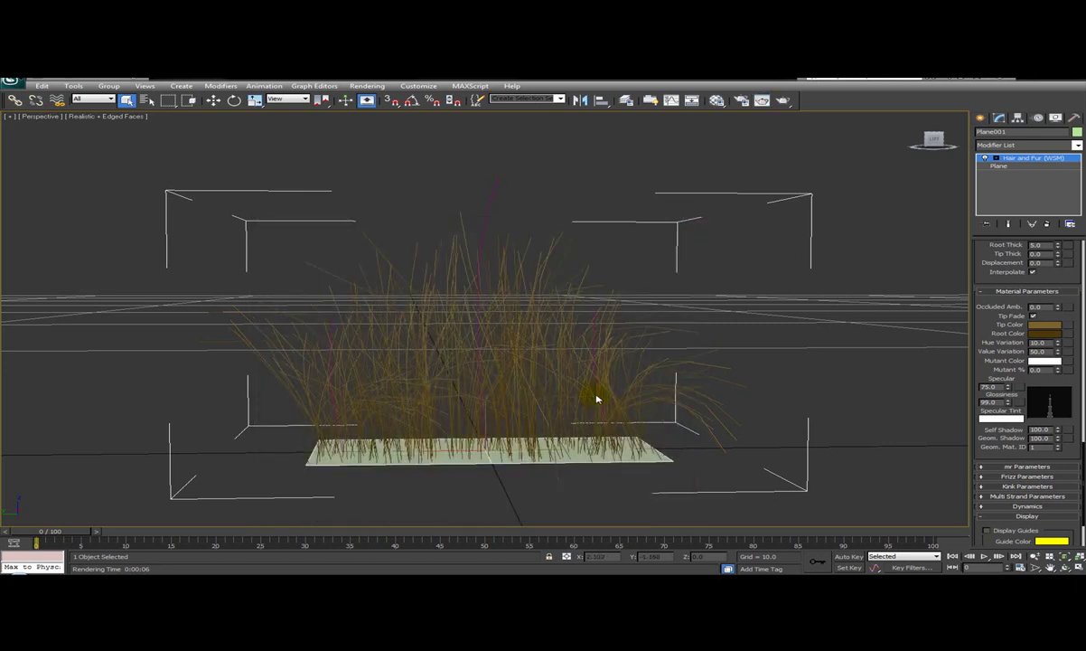